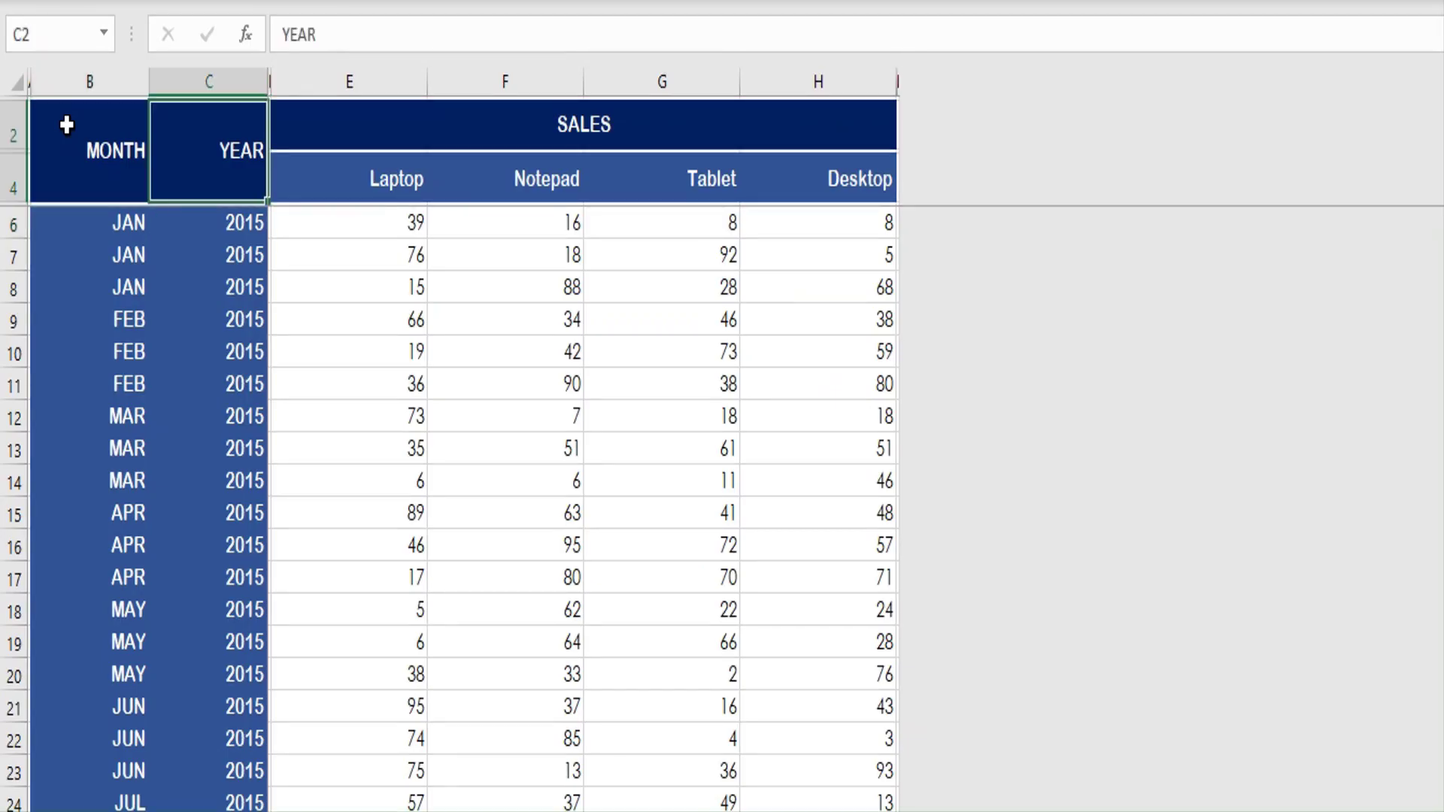
Browse the DATA table's month, year, product and sales columns down to row 185, then return to the top.
key(Left)
key(Right)
key(Right)
key(Down)
key(Down)
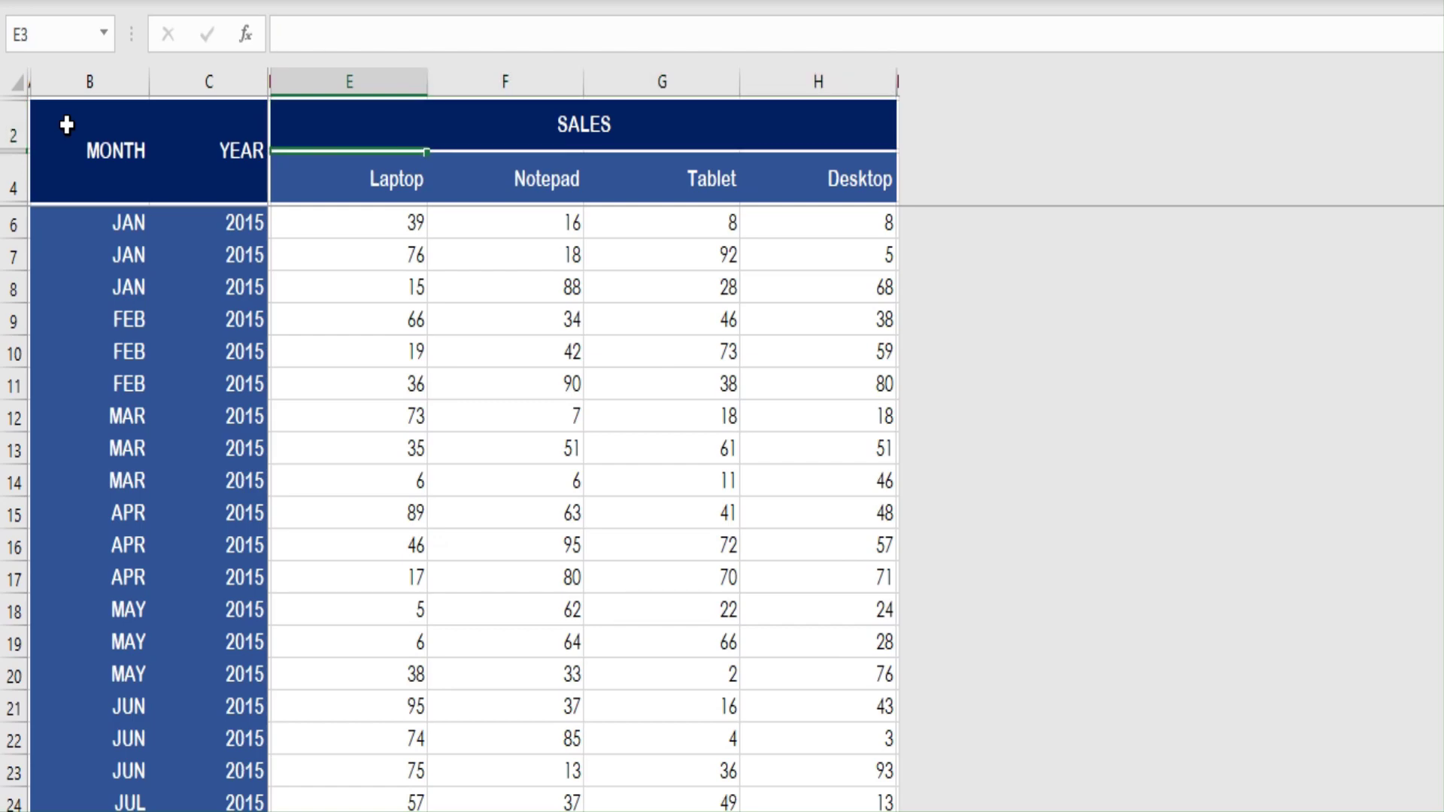
key(Right)
key(Right)
key(Right)
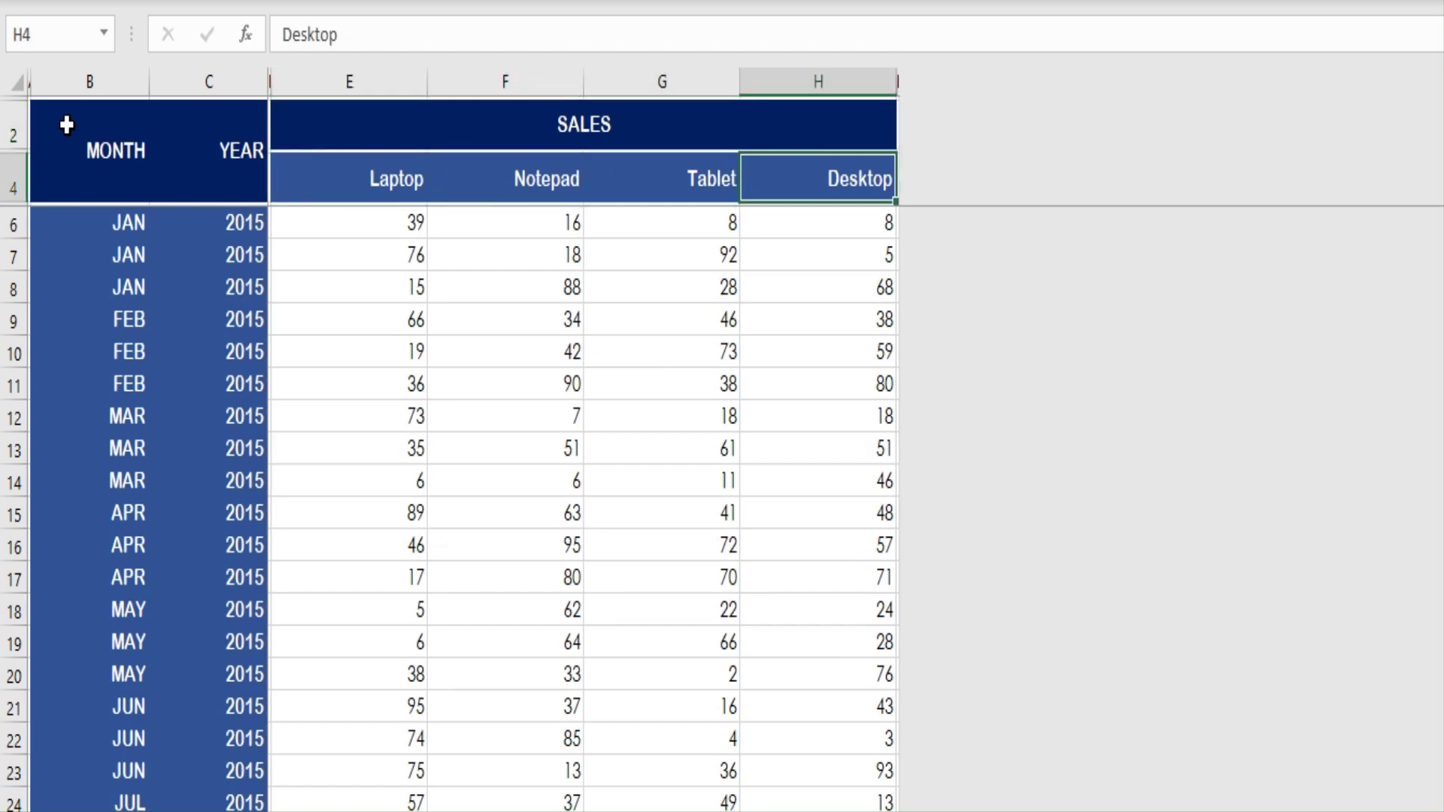
key(Left)
key(Left)
key(Left)
key(Left)
key(Left)
key(Left)
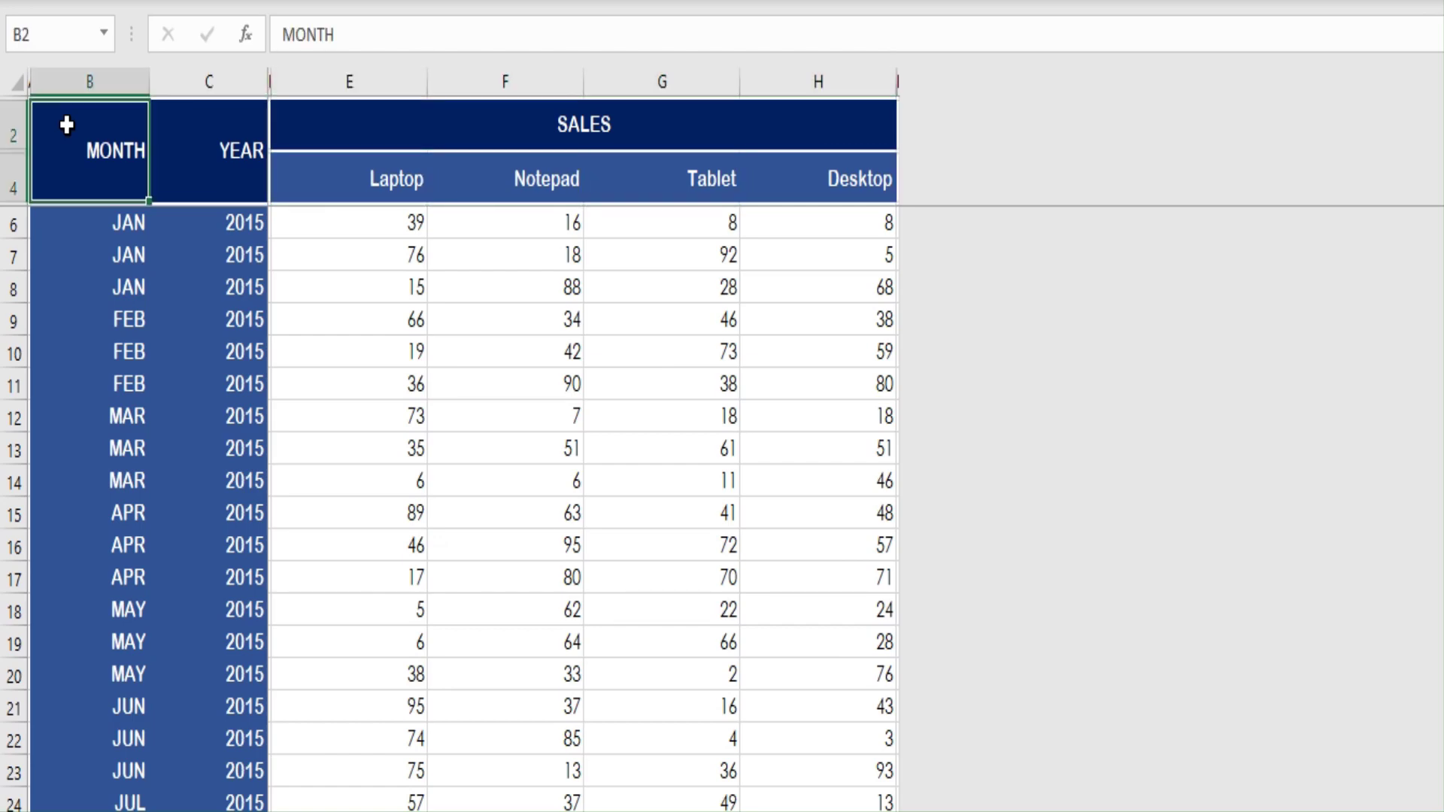
key(Down)
key(Down)
key(Down)
key(Down)
key(Down)
key(Down)
key(Down)
key(Down)
key(Down)
key(Down)
key(Down)
key(Down)
key(Down)
key(Down)
key(Down)
key(Down)
key(Down)
key(Down)
key(Down)
key(Down)
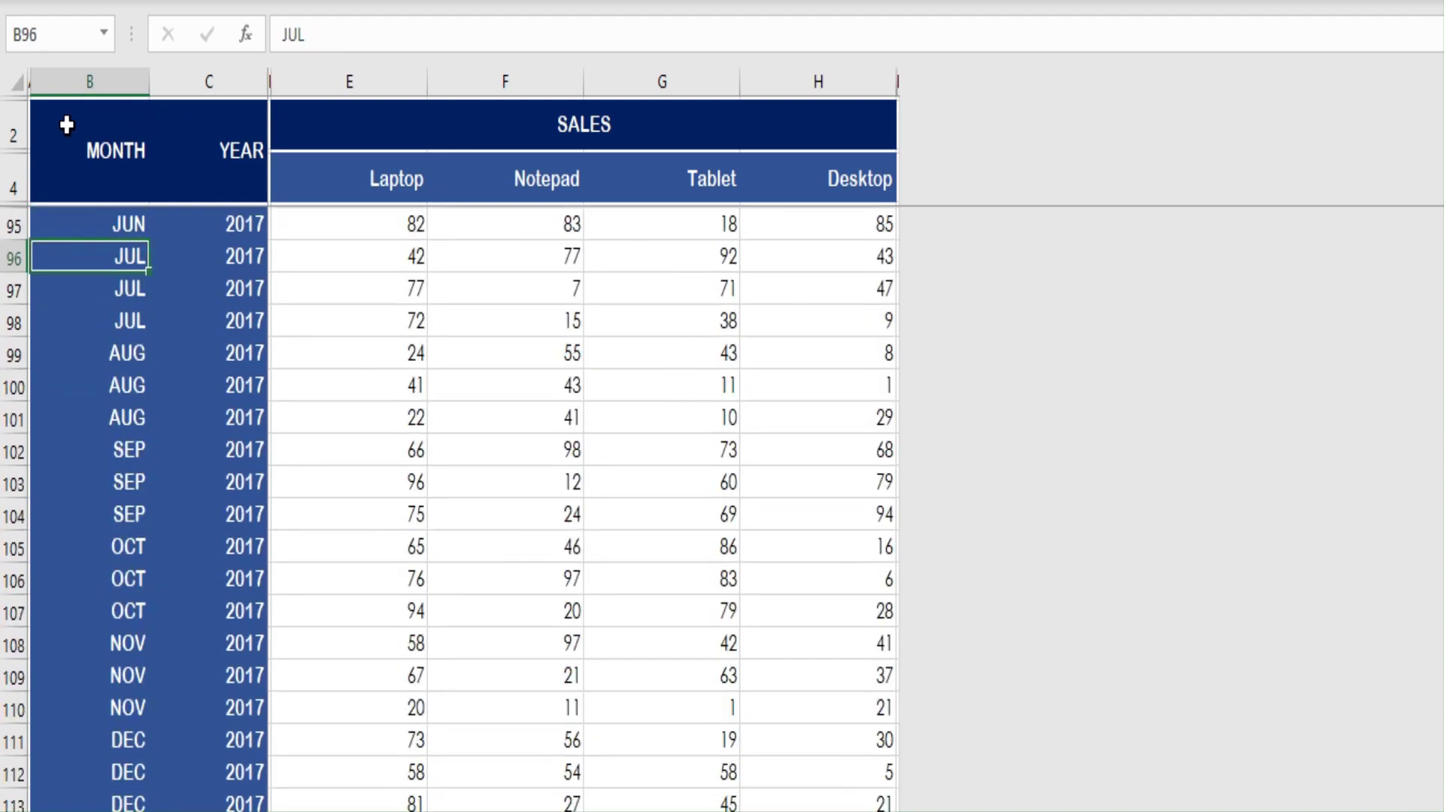
key(Down)
key(Down)
key(Down)
key(Down)
key(Down)
key(Down)
key(Down)
key(Down)
key(Down)
key(Down)
key(Down)
key(Down)
key(Down)
key(Down)
key(Down)
key(Down)
key(Down)
key(Down)
key(Down)
key(Down)
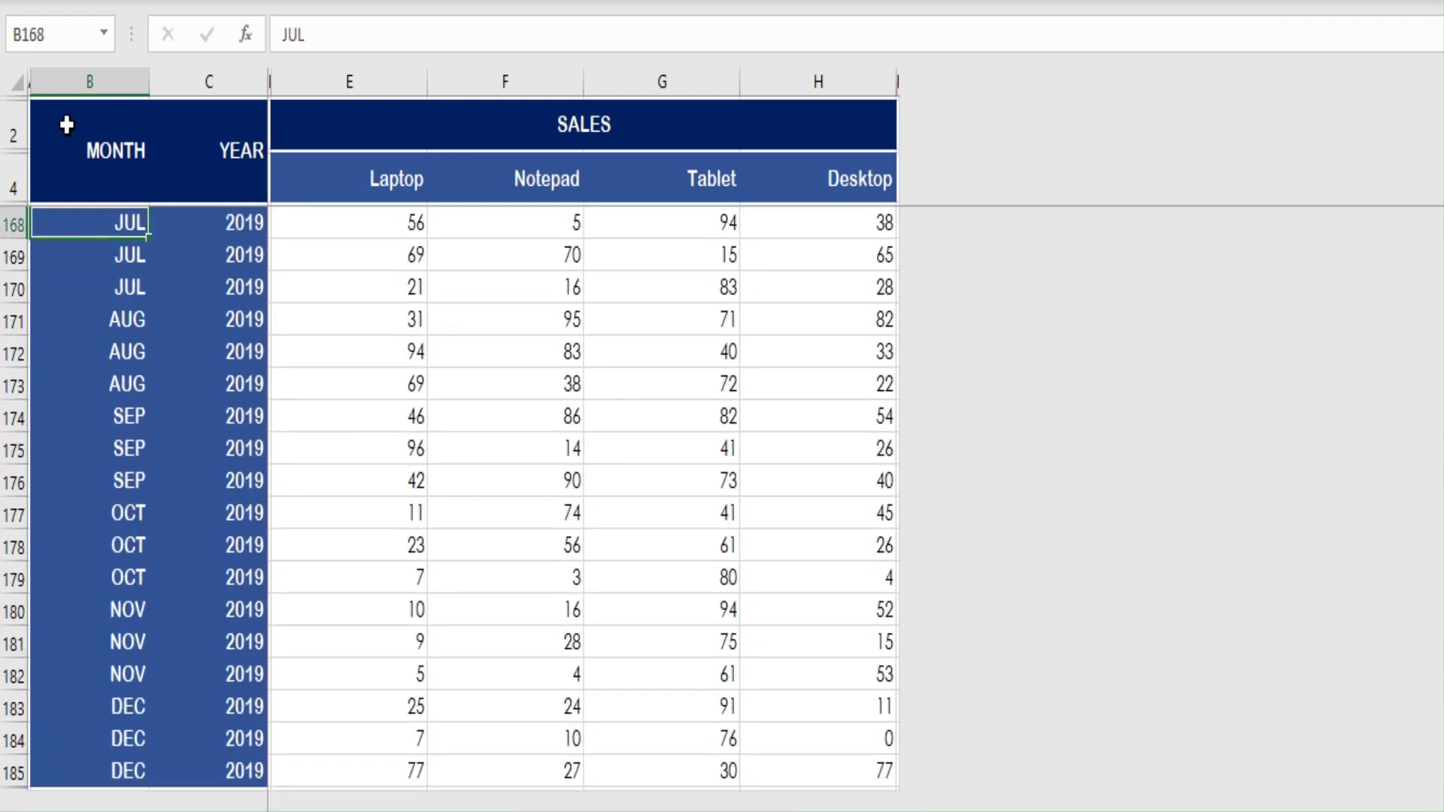
key(ctrl+Home)
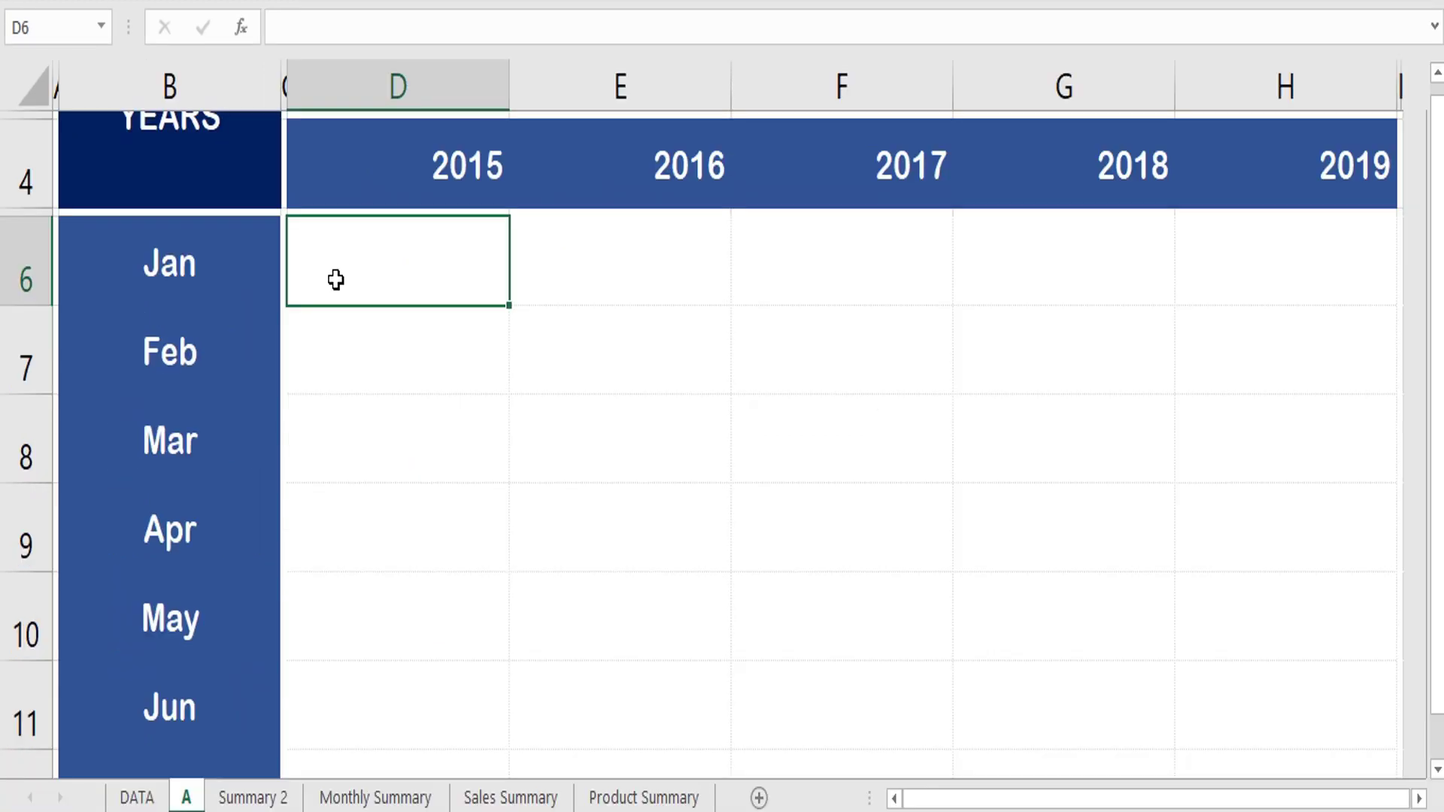
Begin the formula in cell D6 of sheet A with =SUM(IF(.
double_click(336, 279)
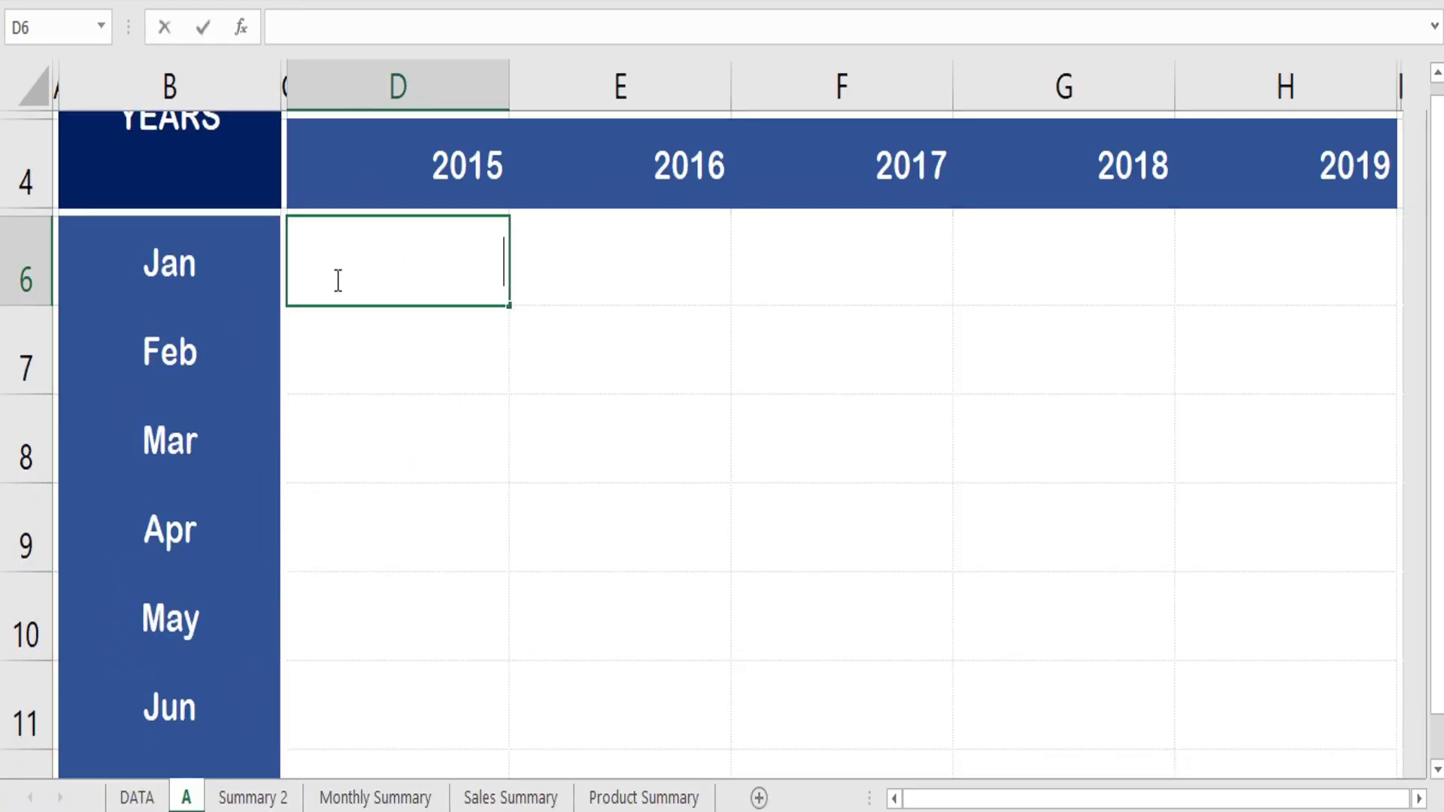
text(=SU)
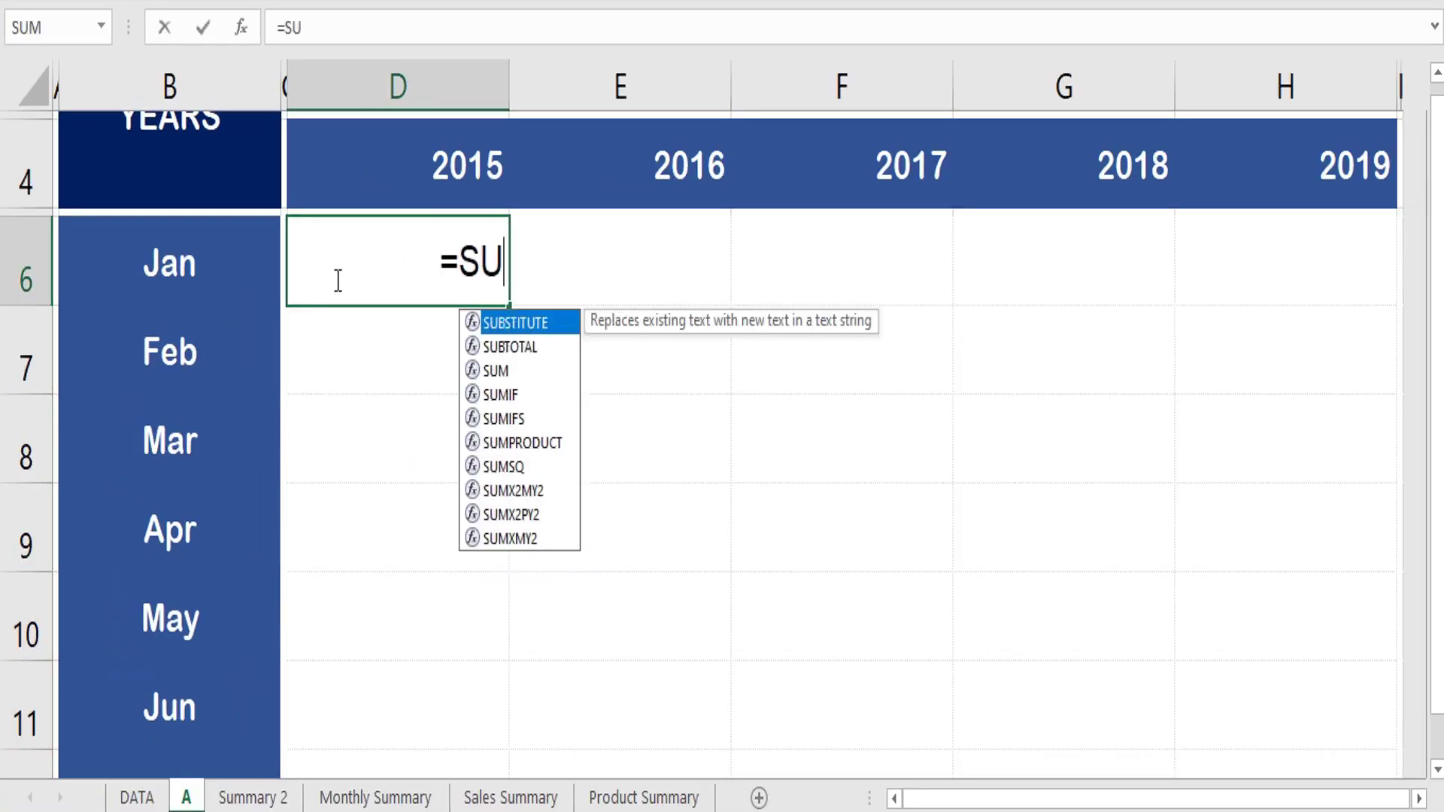
text(M()
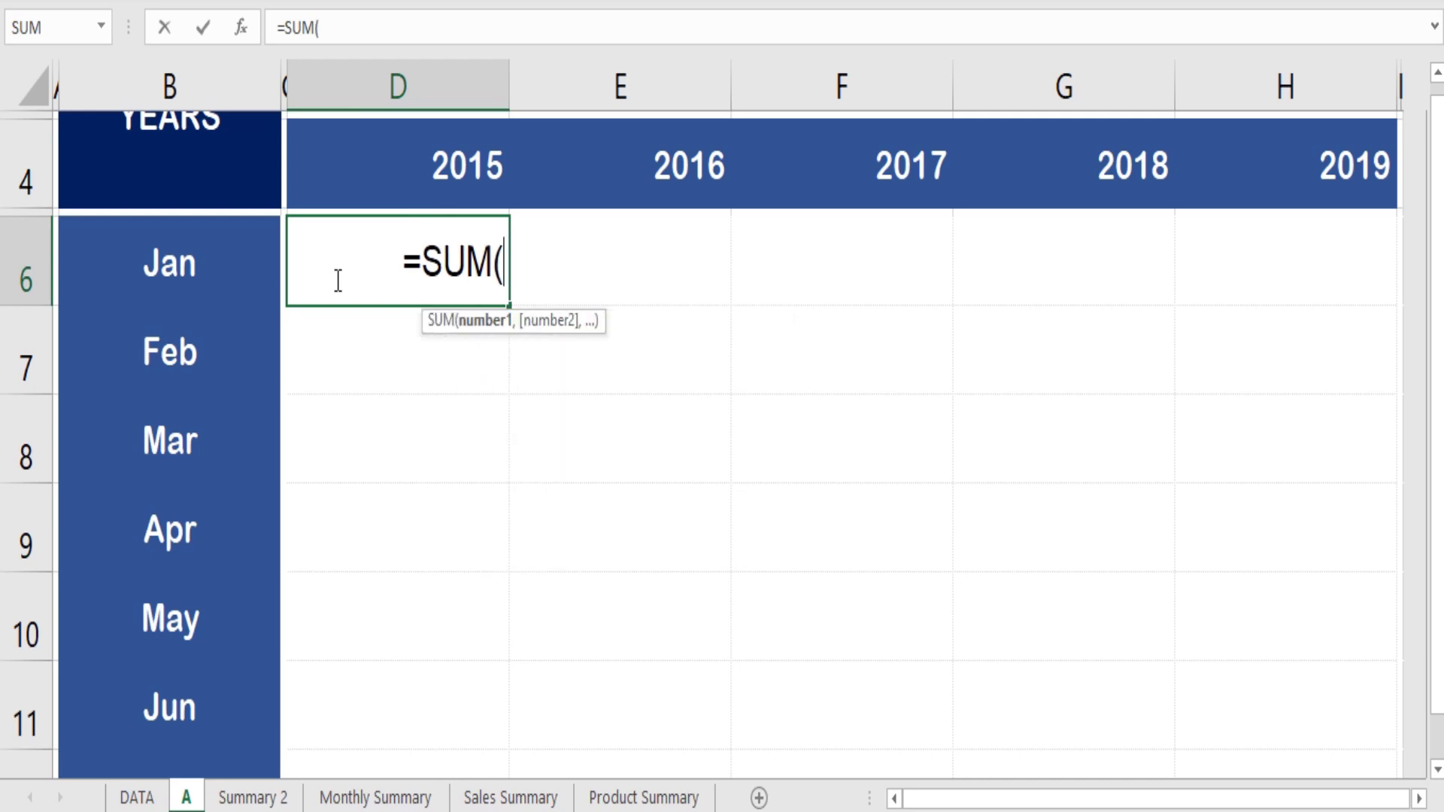
text(IF()
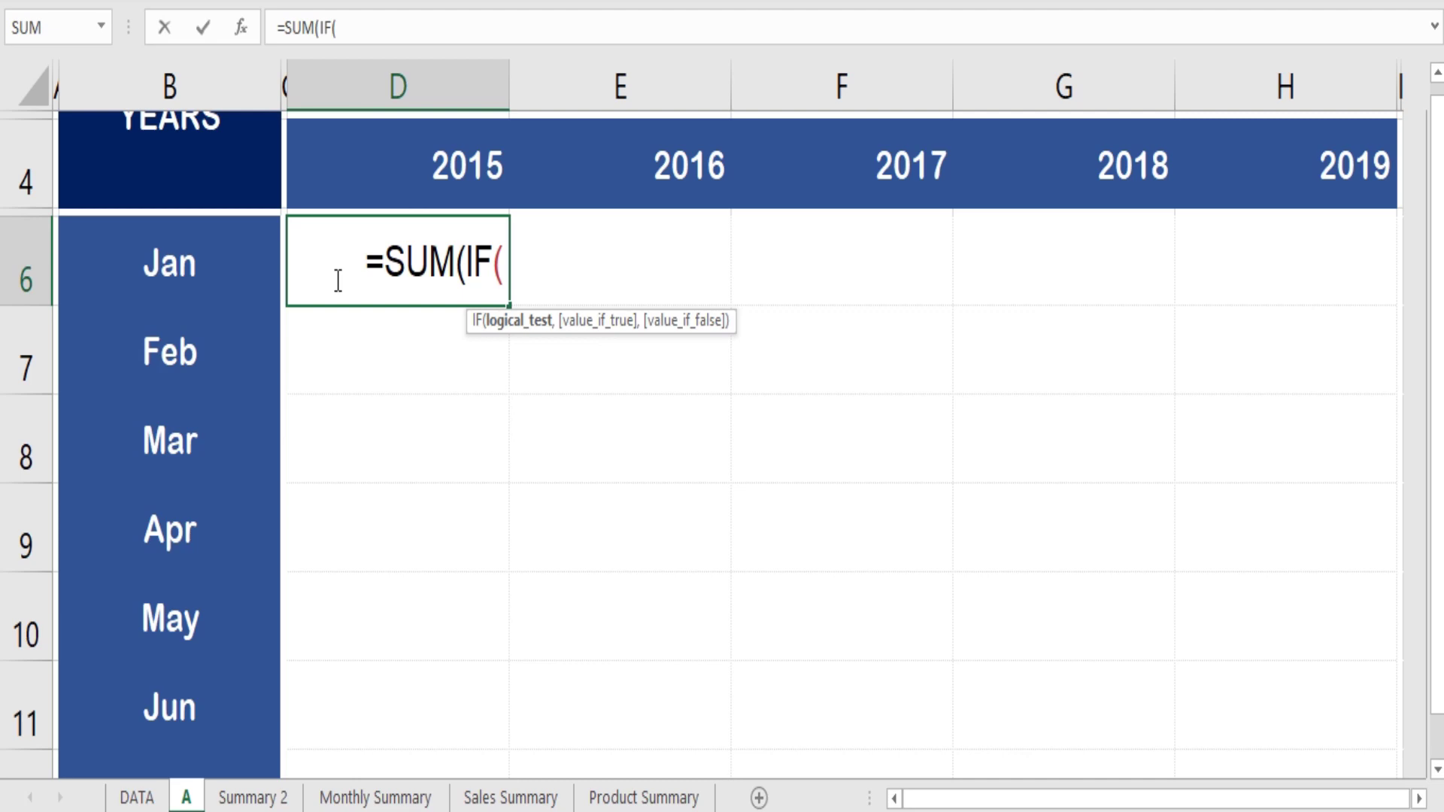
Reference the DATA month column as locked range $B$6:$B$185, followed by = for the comparison.
click(128, 797)
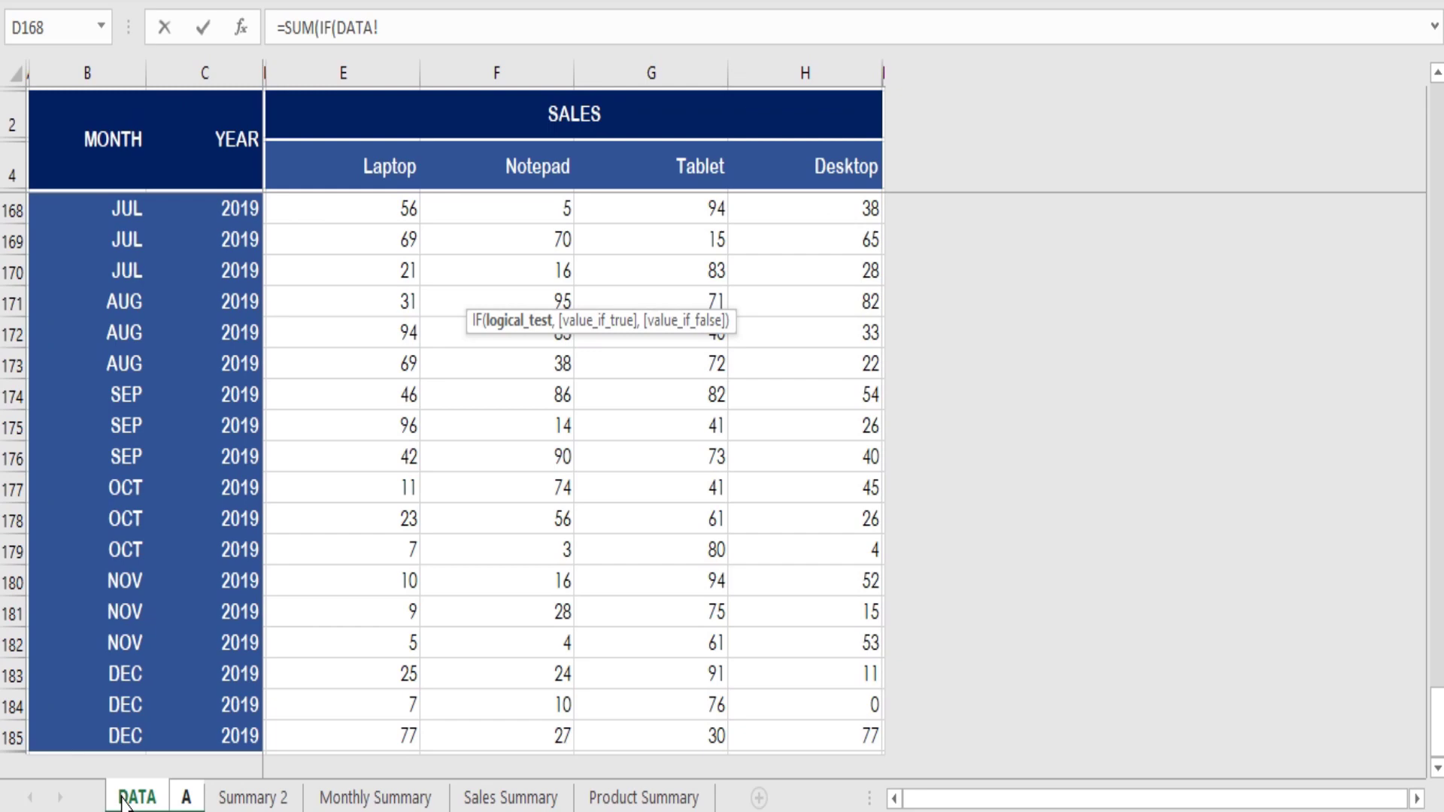
key(ctrl+Home)
key(Left)
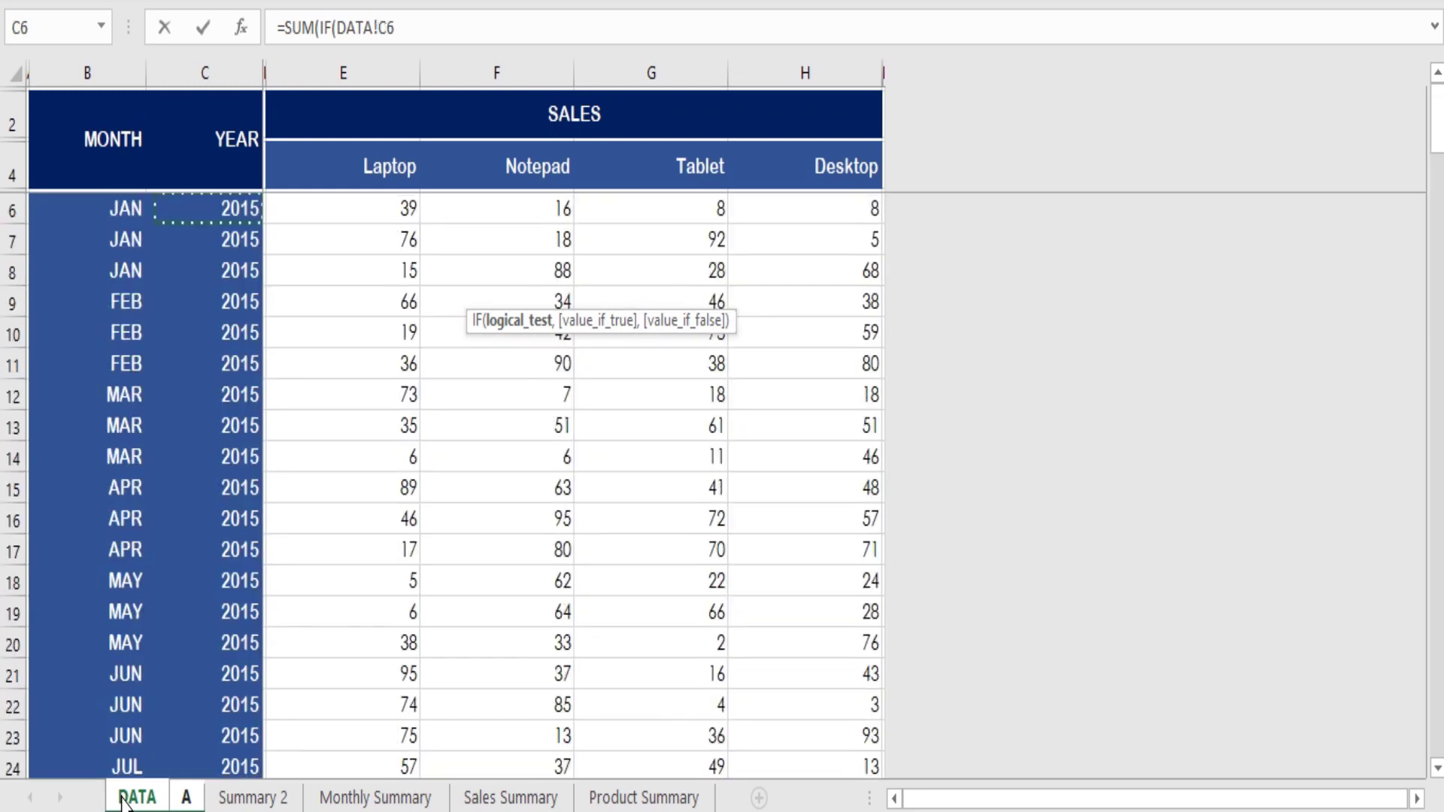
key(Left)
key(ctrl+shift+Down)
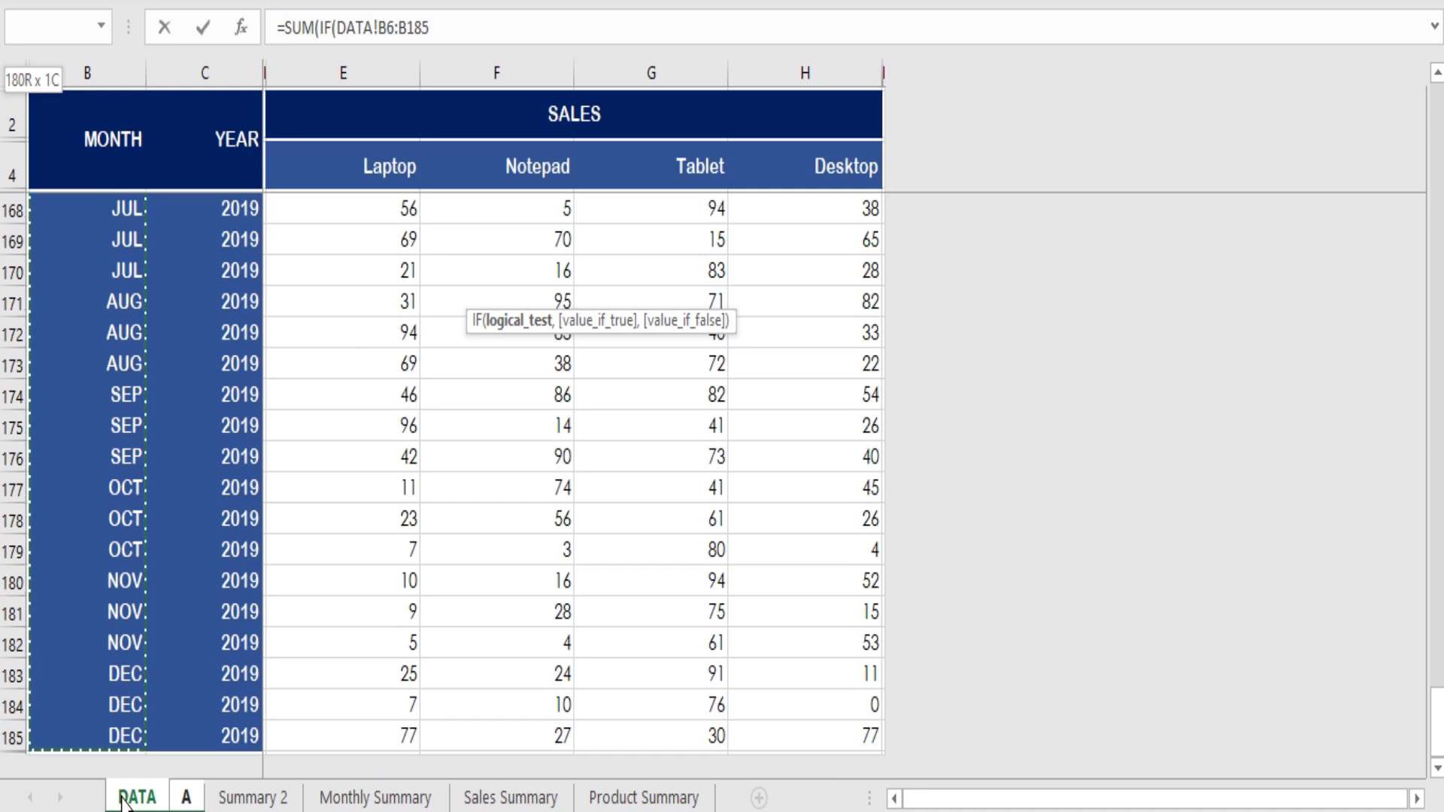
key(F4)
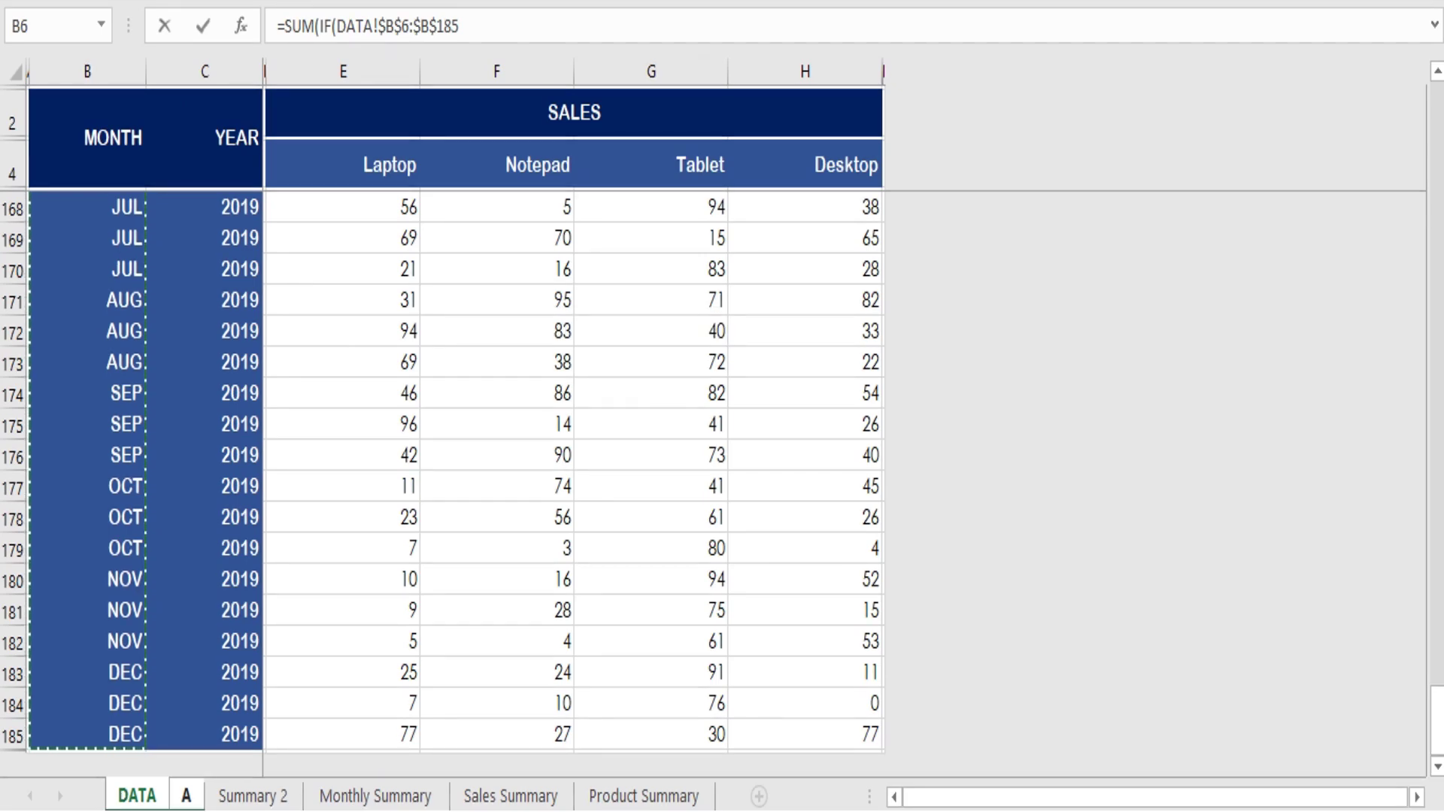
click(490, 30)
click(490, 30)
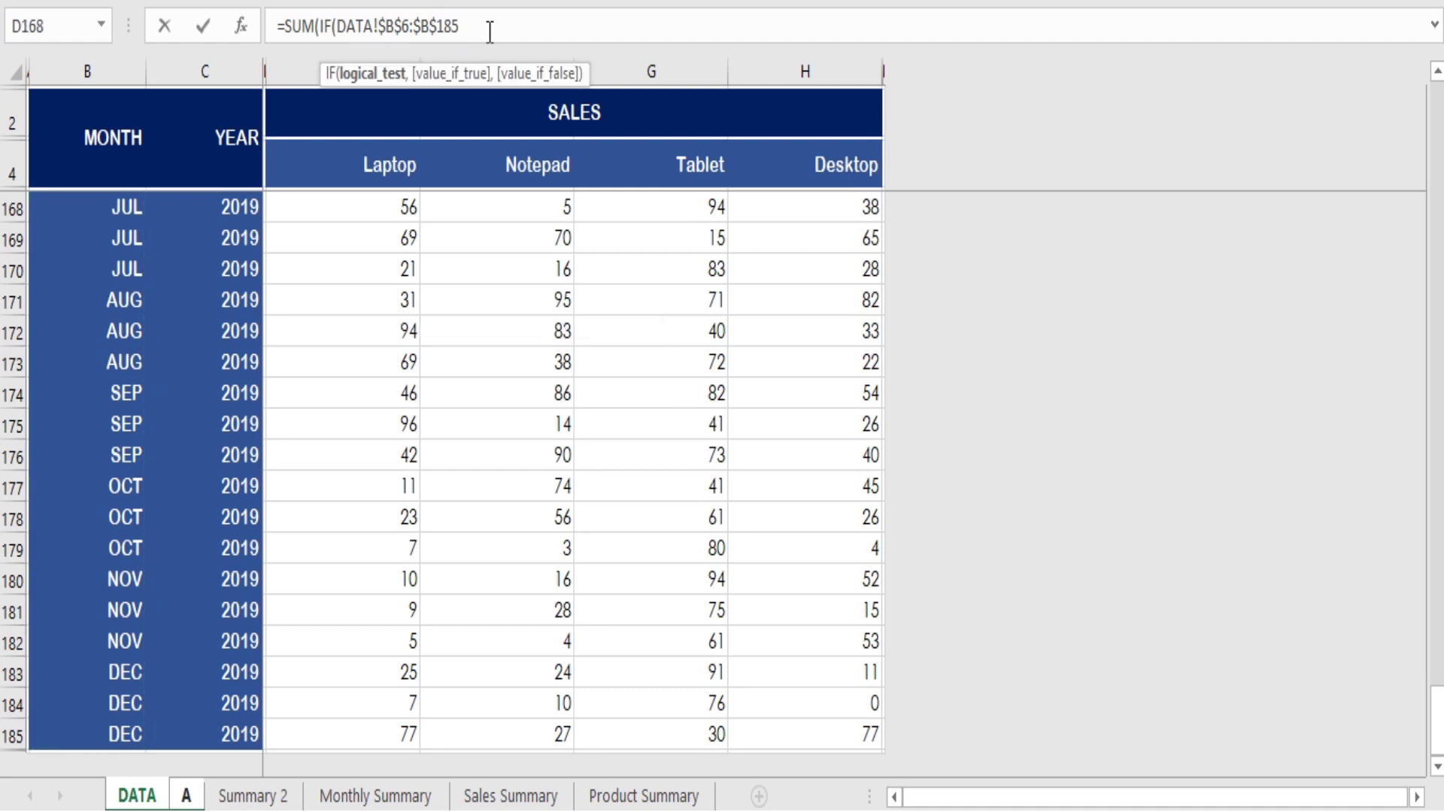
text(=)
Compare the month range with the locked Jan label A!$B$6 and open a nested IF(.
click(198, 802)
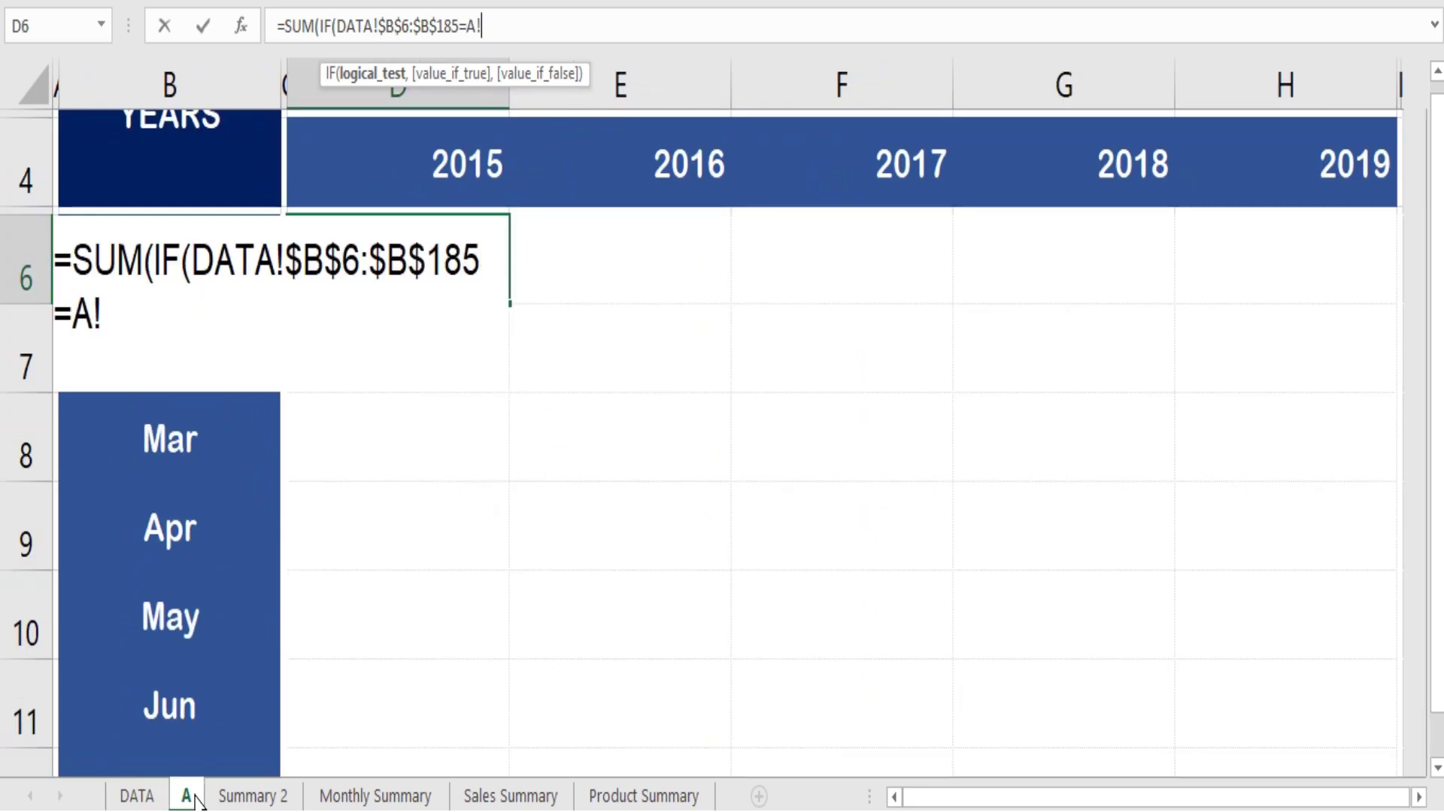
key(Left)
key(Left)
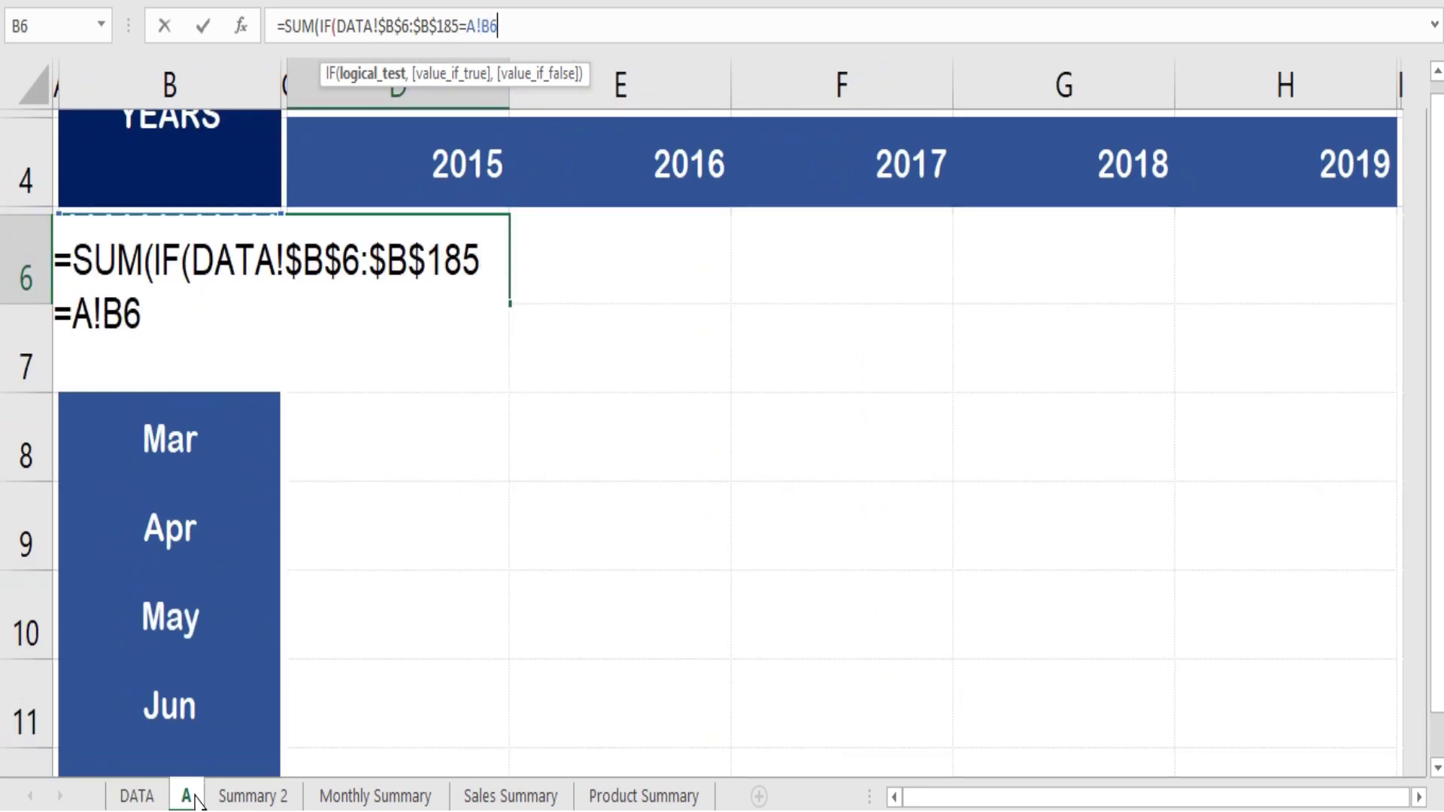
key(F4)
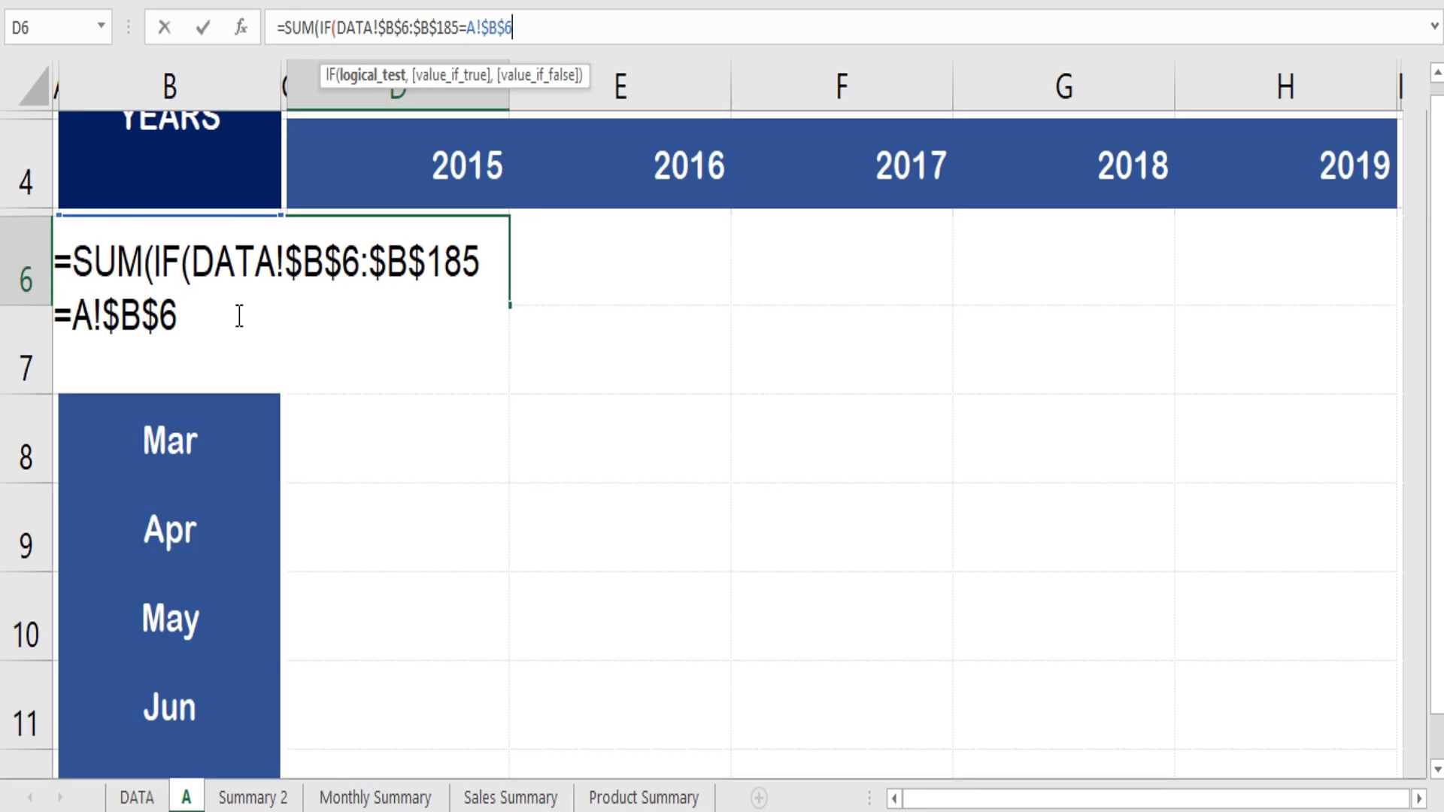
text(,)
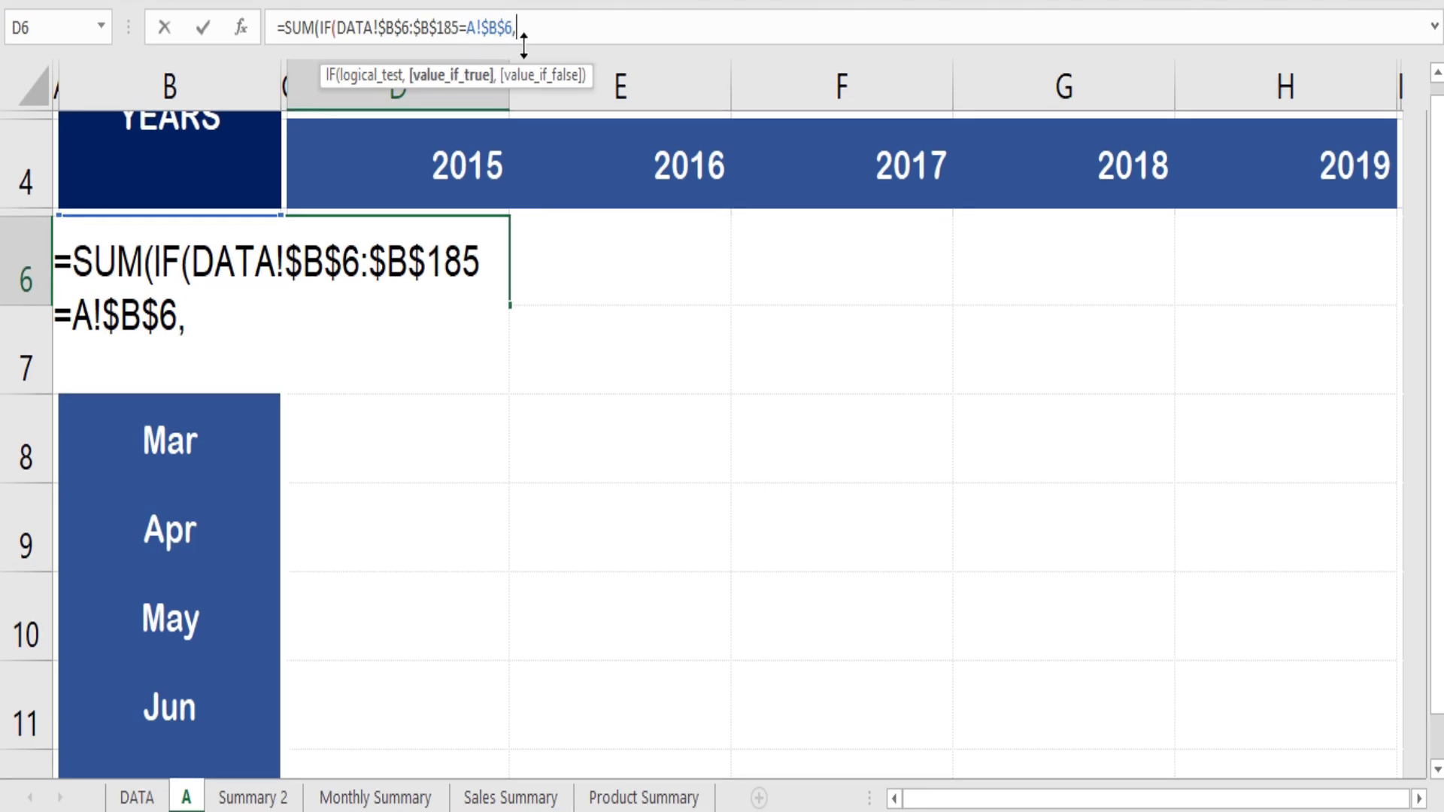
text(IF()
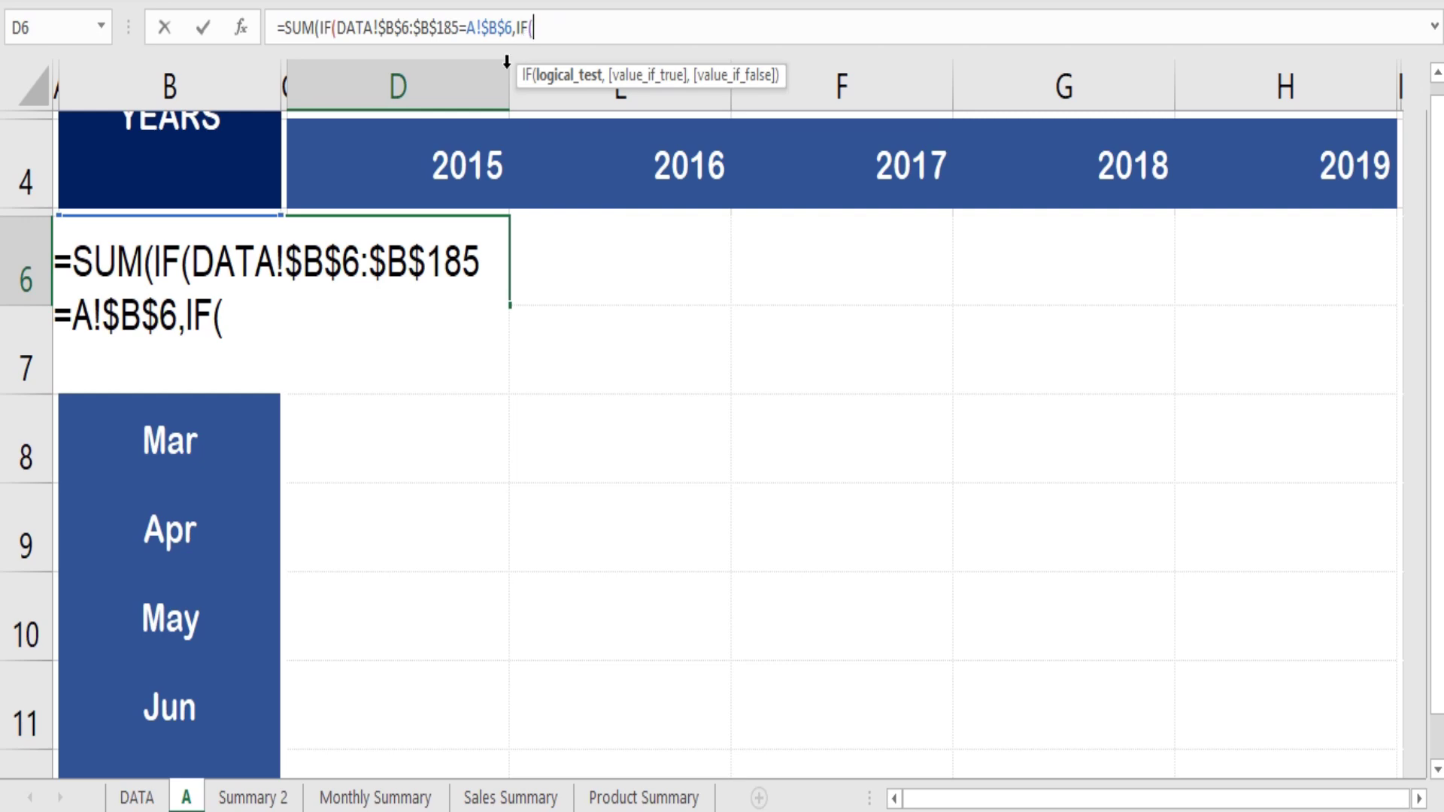
Add the locked DATA year range $C$6:$C$185 to the nested IF, followed by =.
click(143, 798)
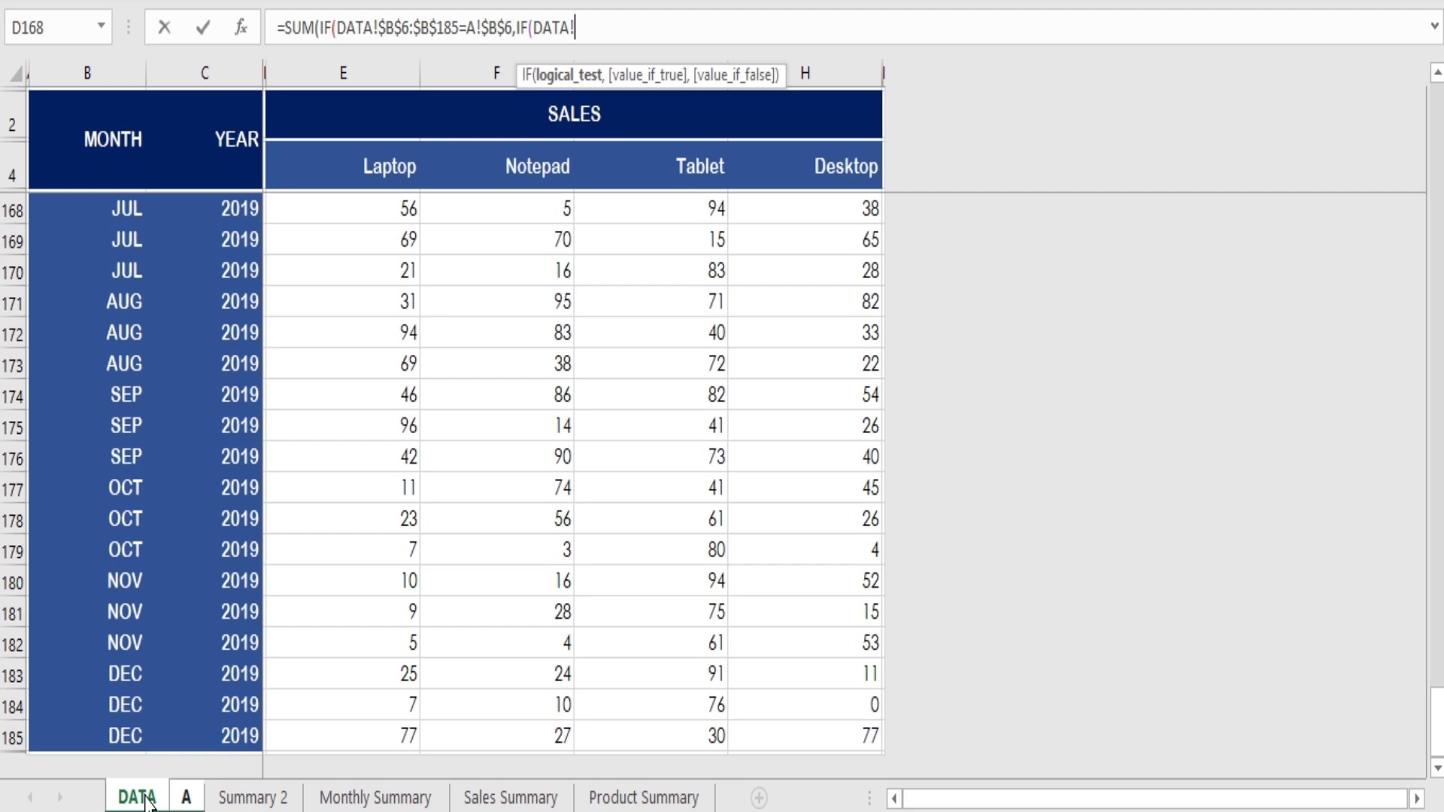
key(ctrl+Up)
key(Left)
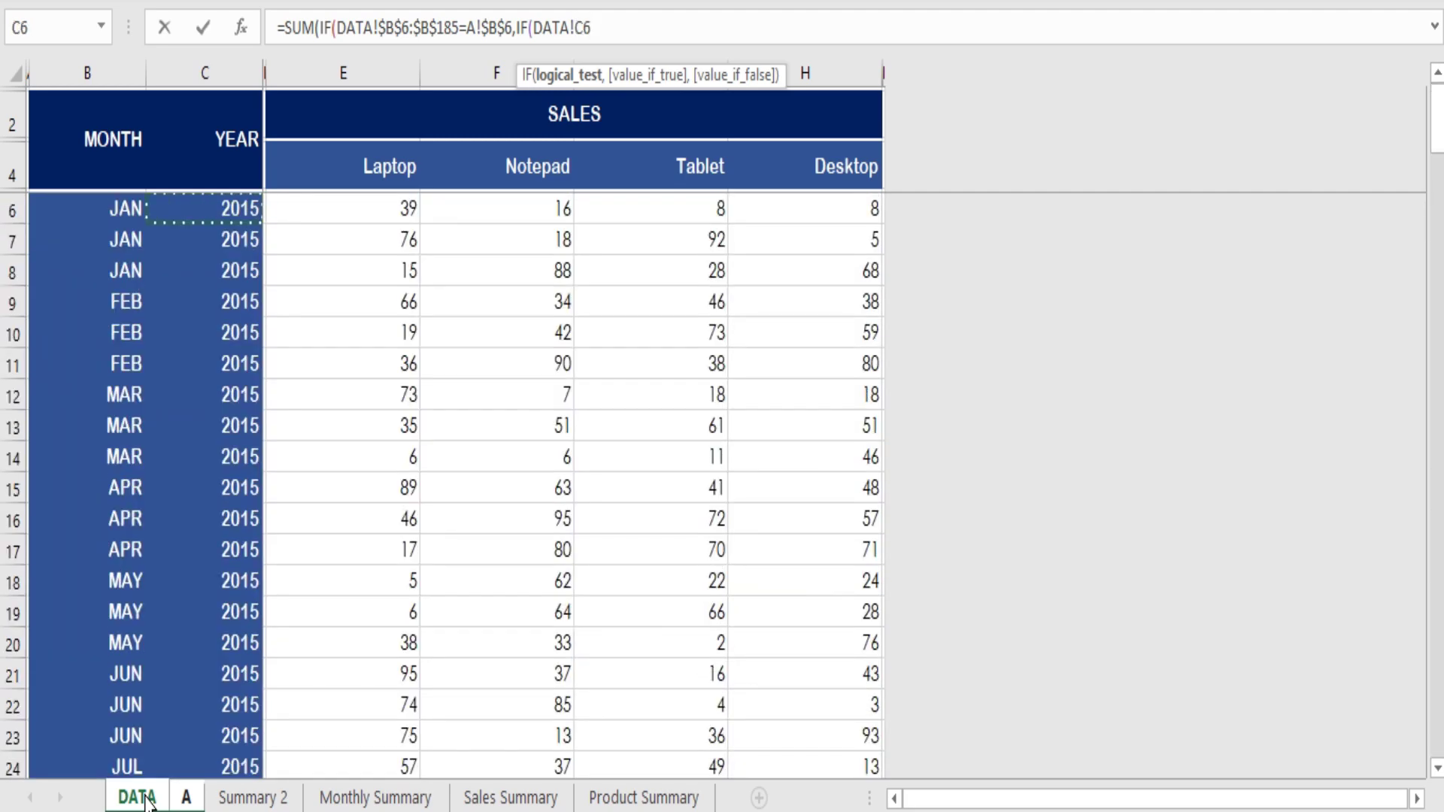
key(ctrl+shift+Down)
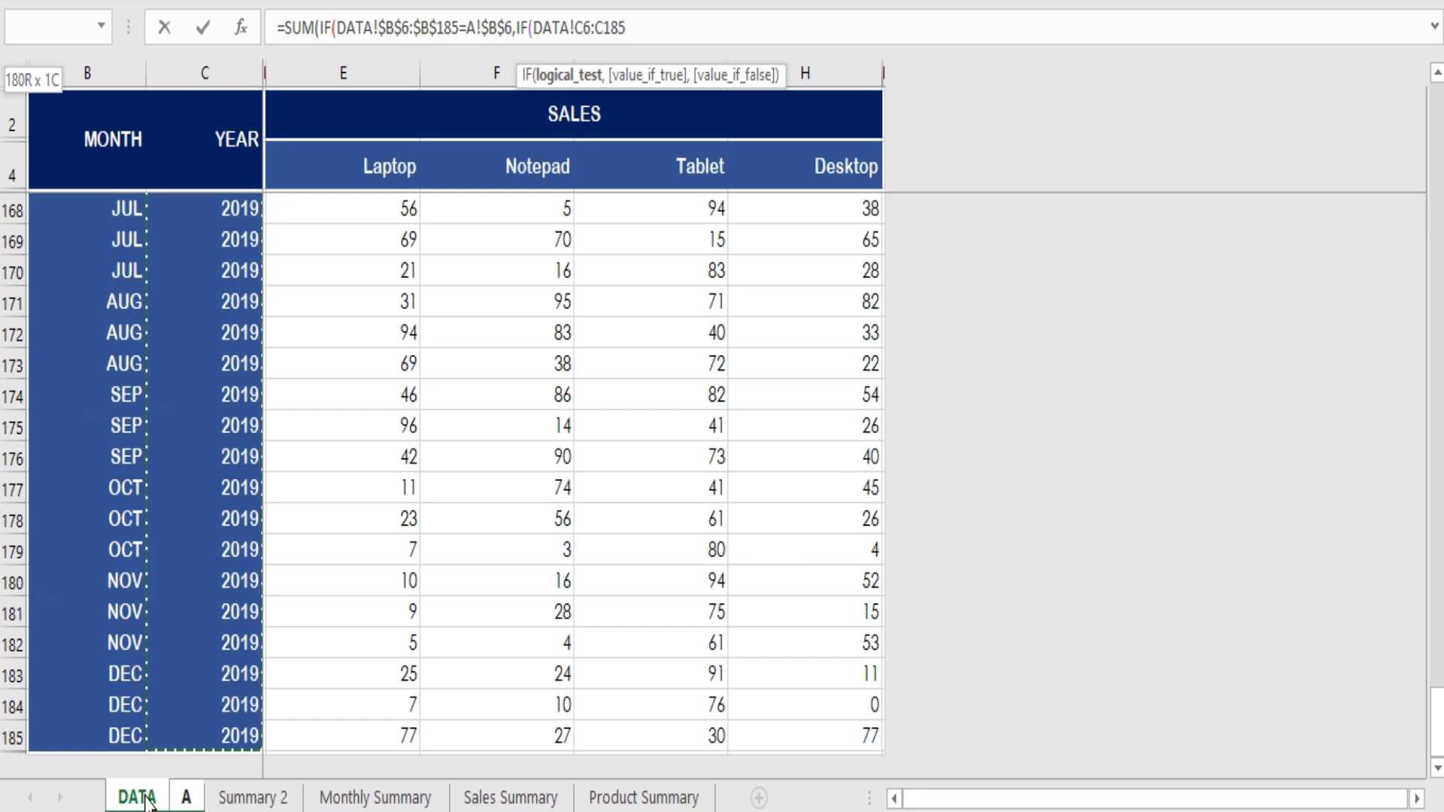
key(F4)
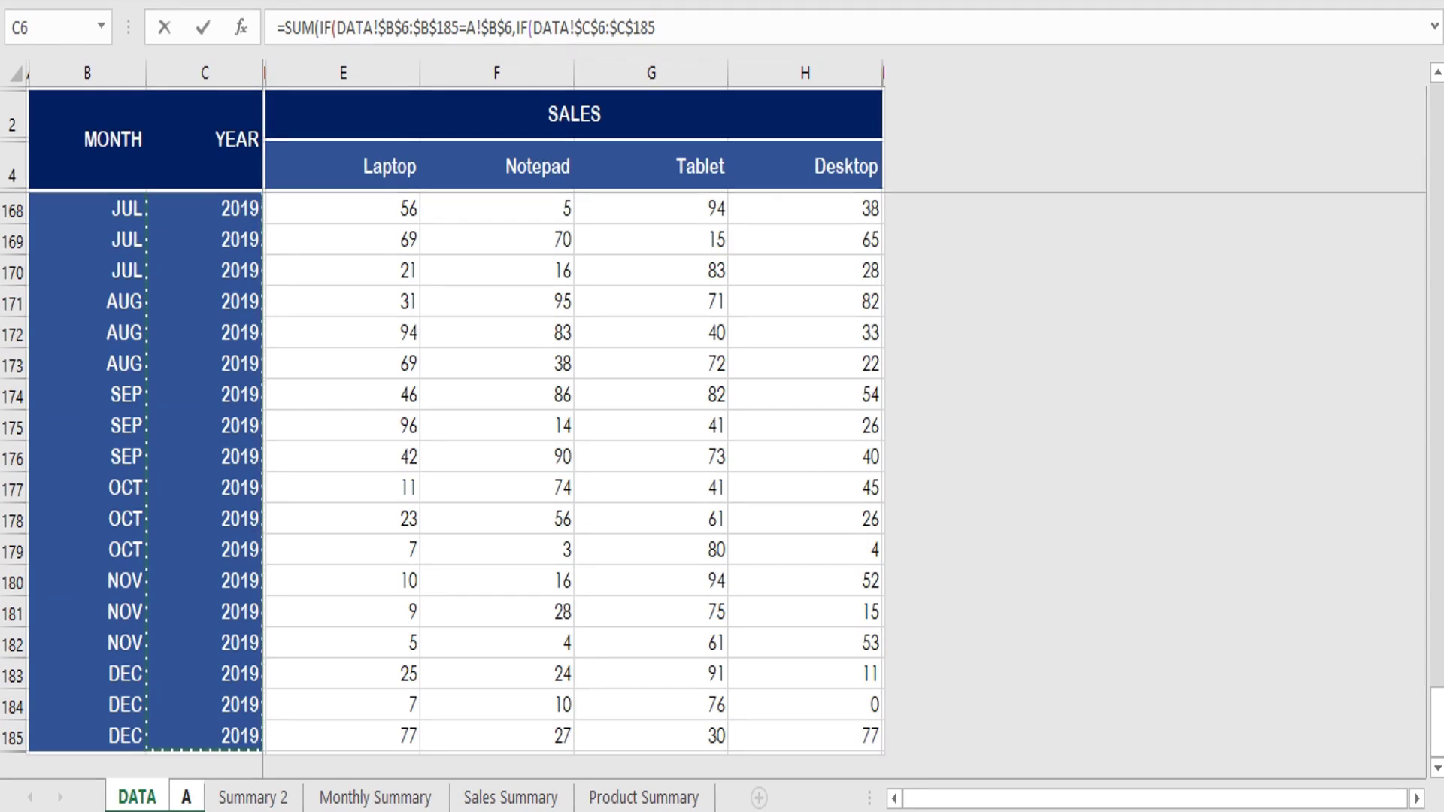
click(711, 35)
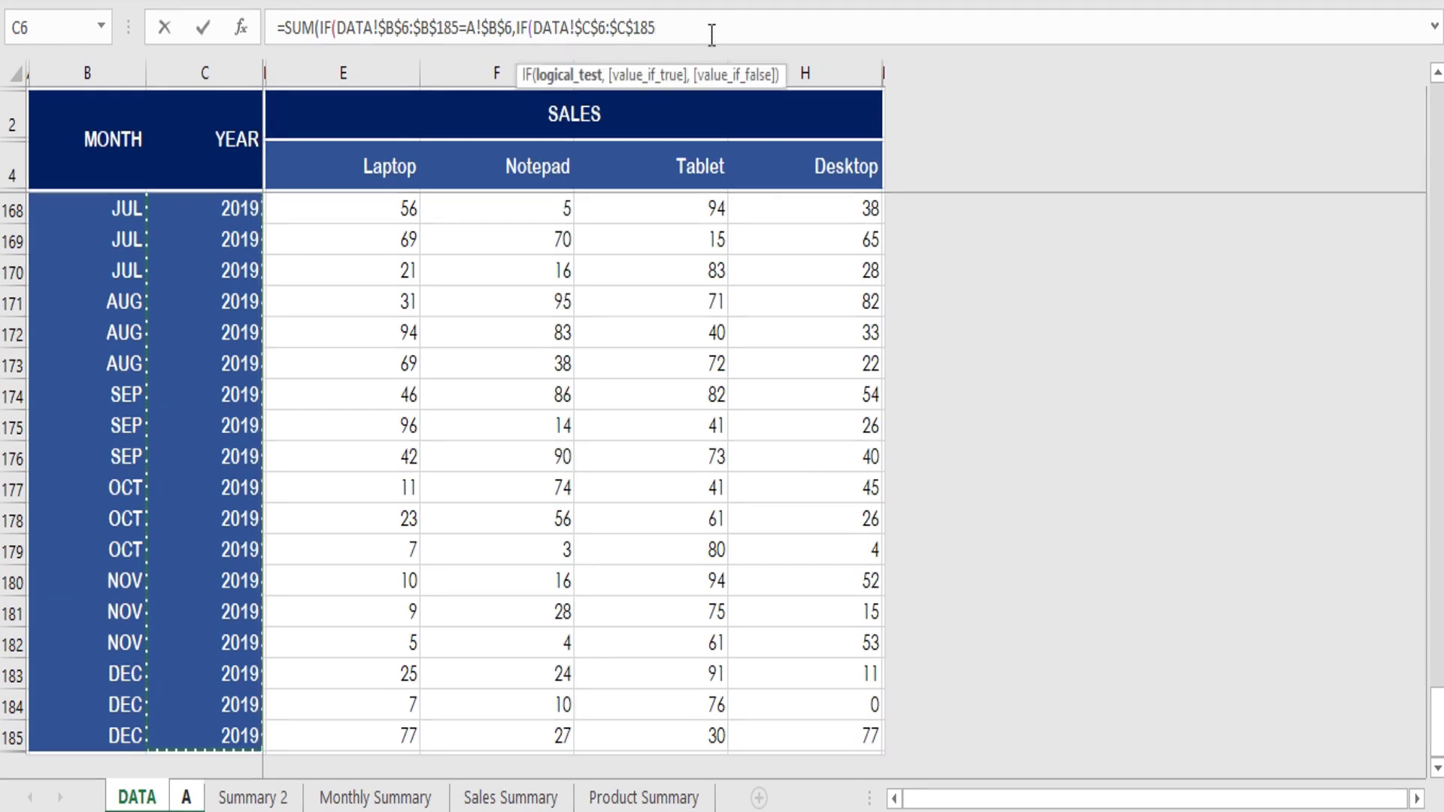
text(=)
Compare the years against the 2015 header as row-locked A!D$4, then add a comma.
click(199, 801)
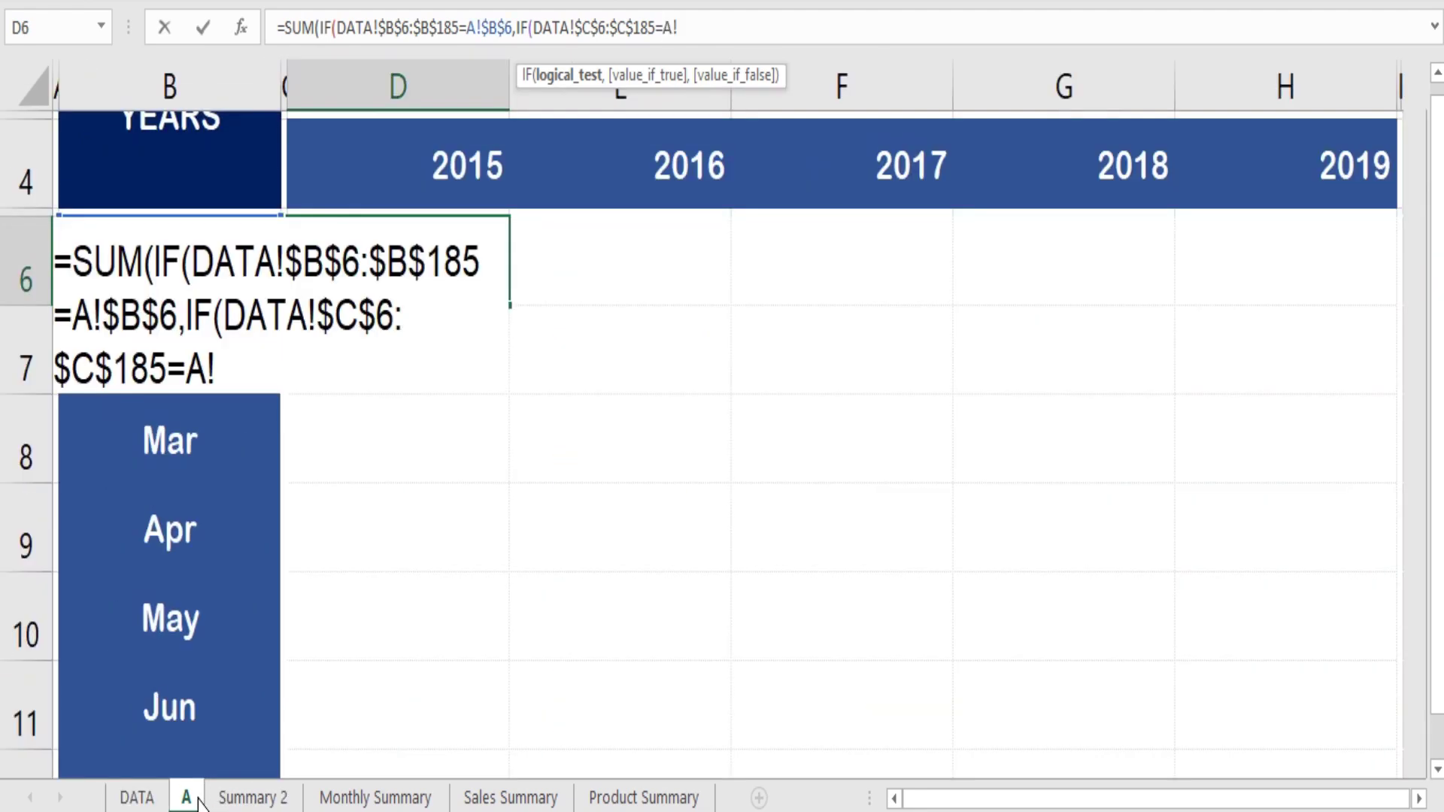
key(Up)
key(Up)
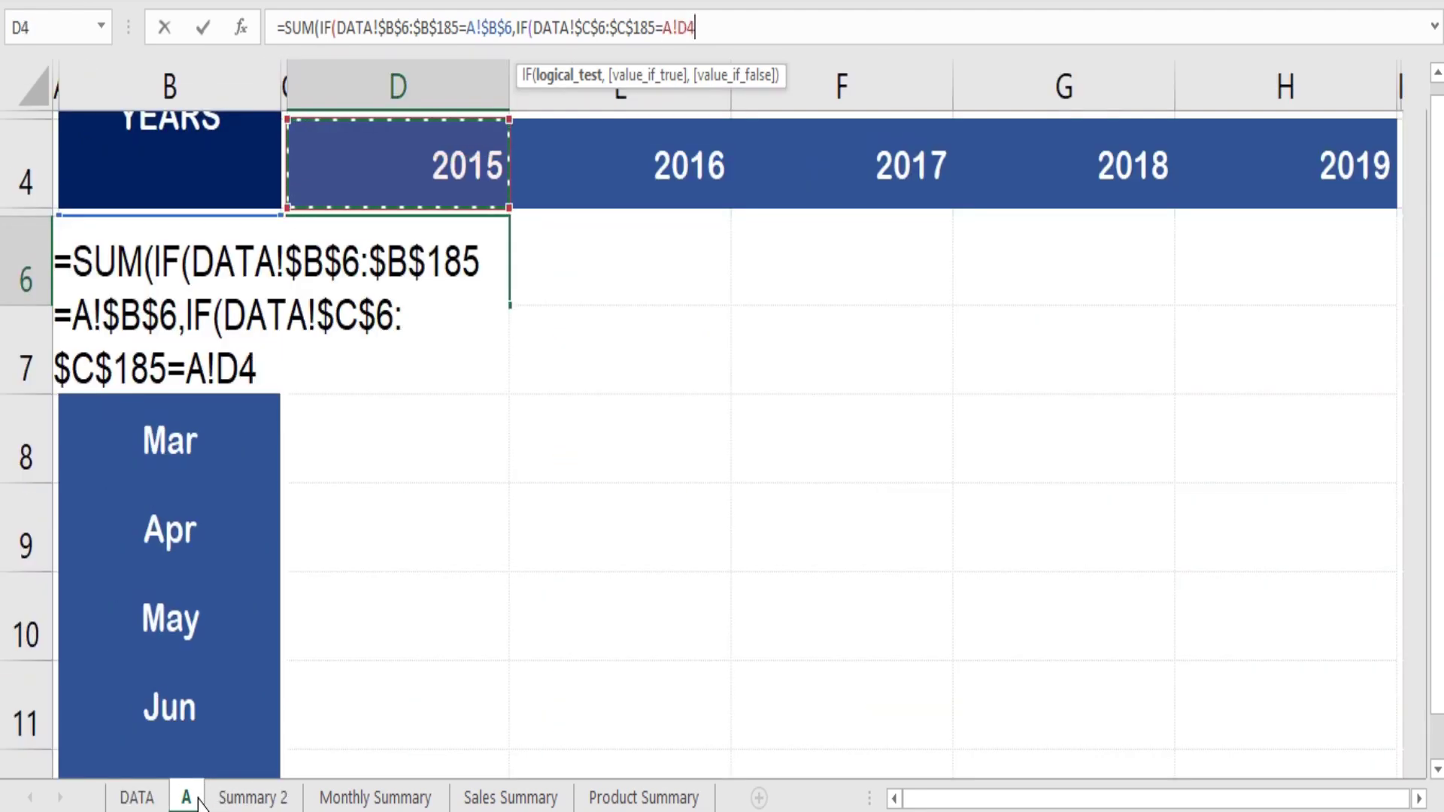
key(F4)
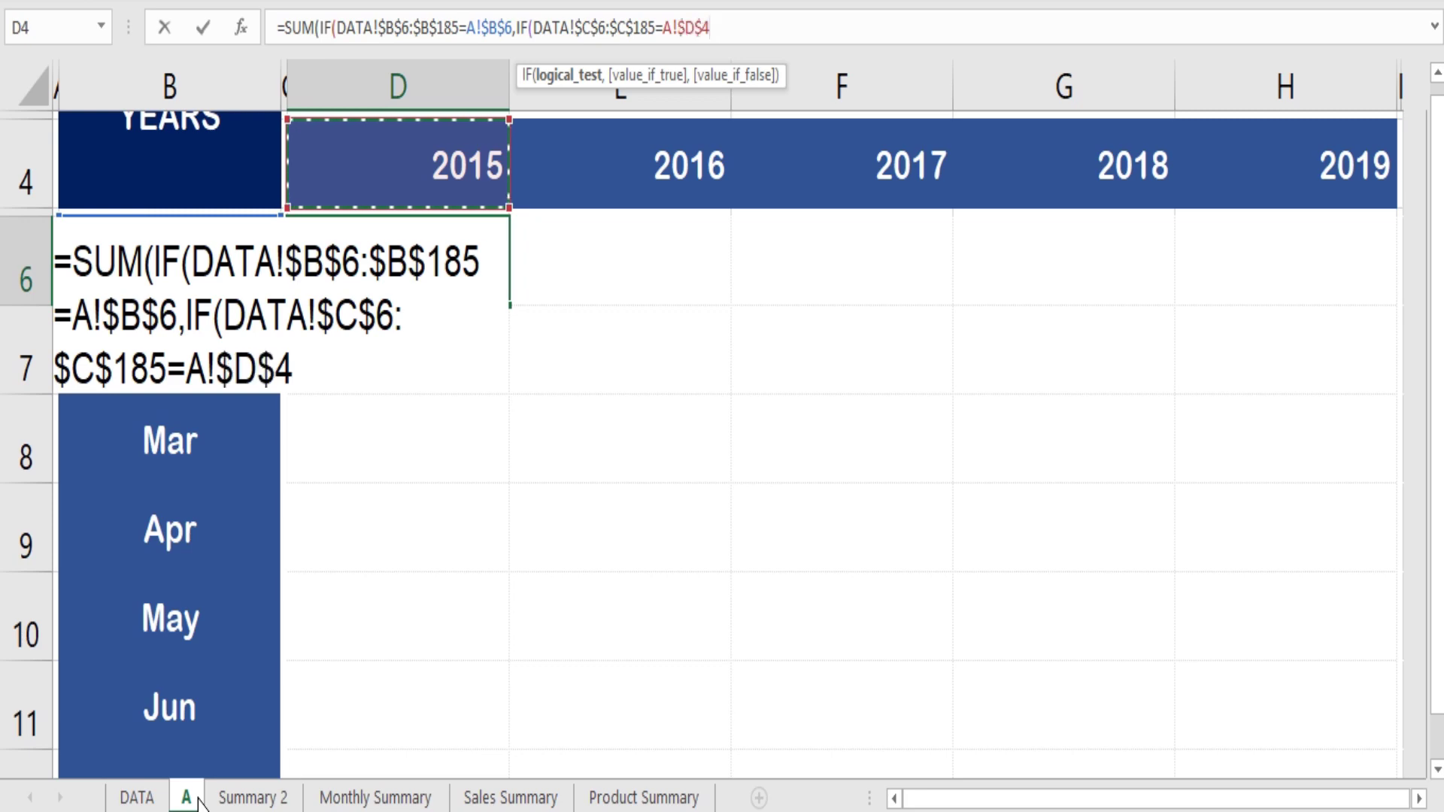
key(F4)
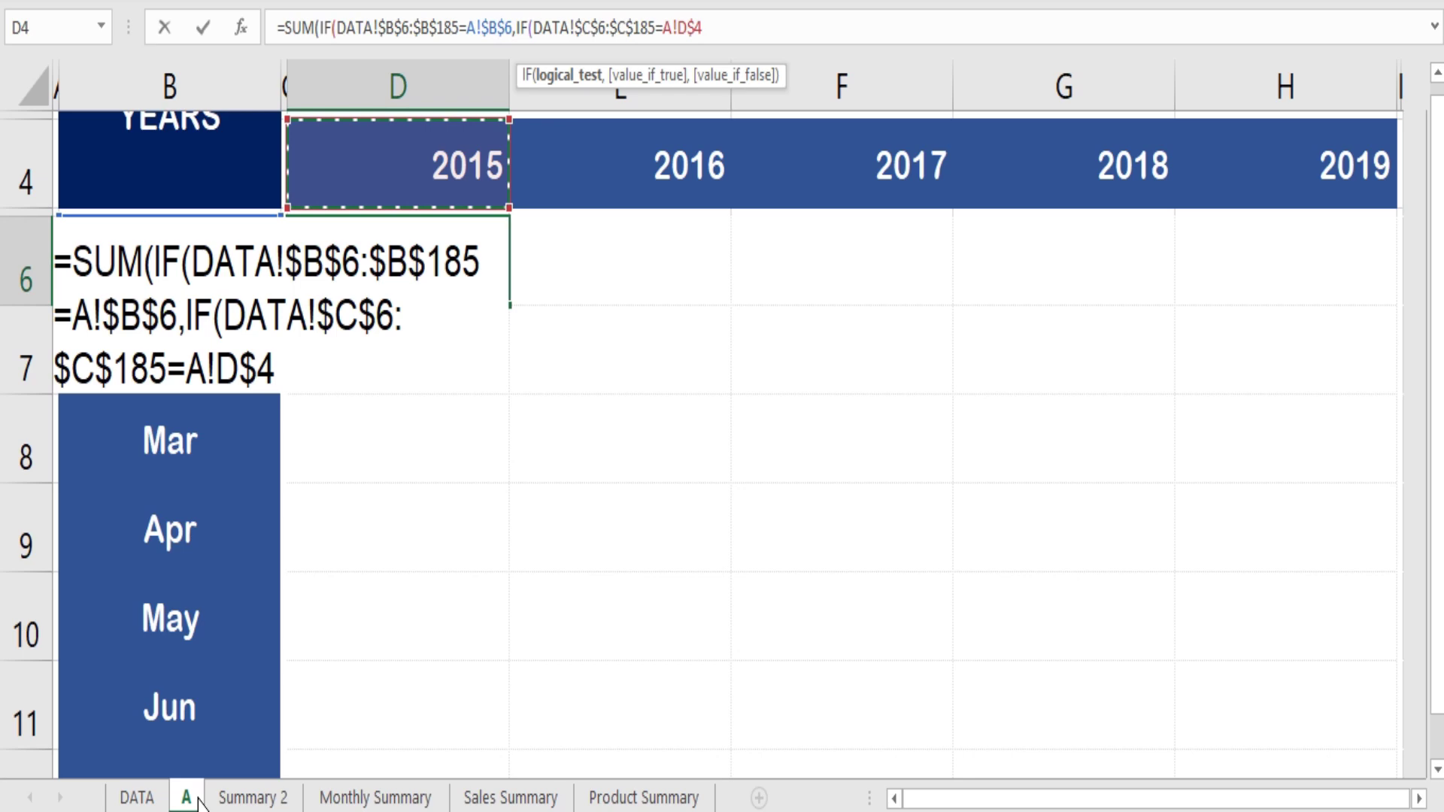
click(198, 799)
text(,)
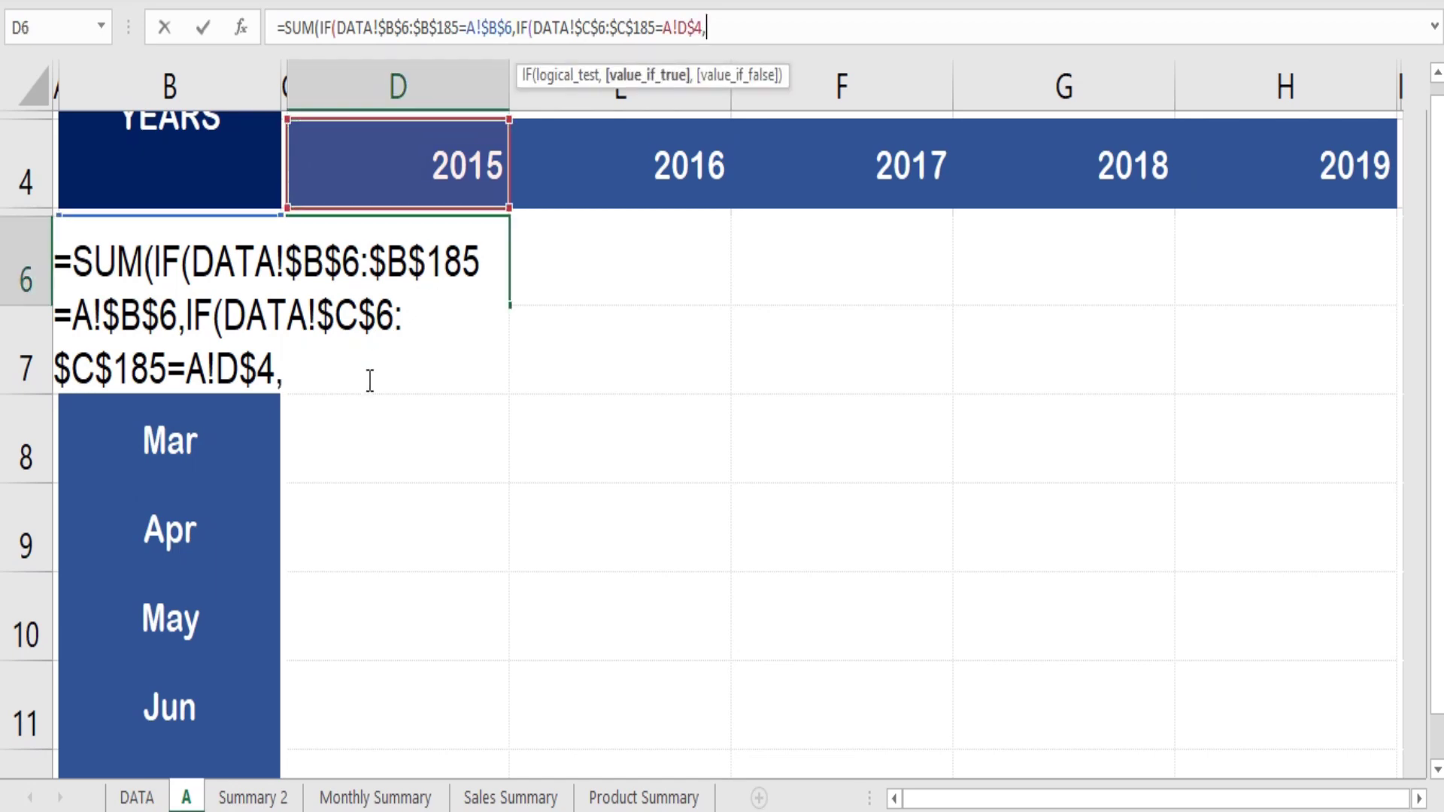
Add the locked DATA sales range $E$6:$H$185 as the values to sum.
click(138, 799)
scroll(452, 481, up, 20)
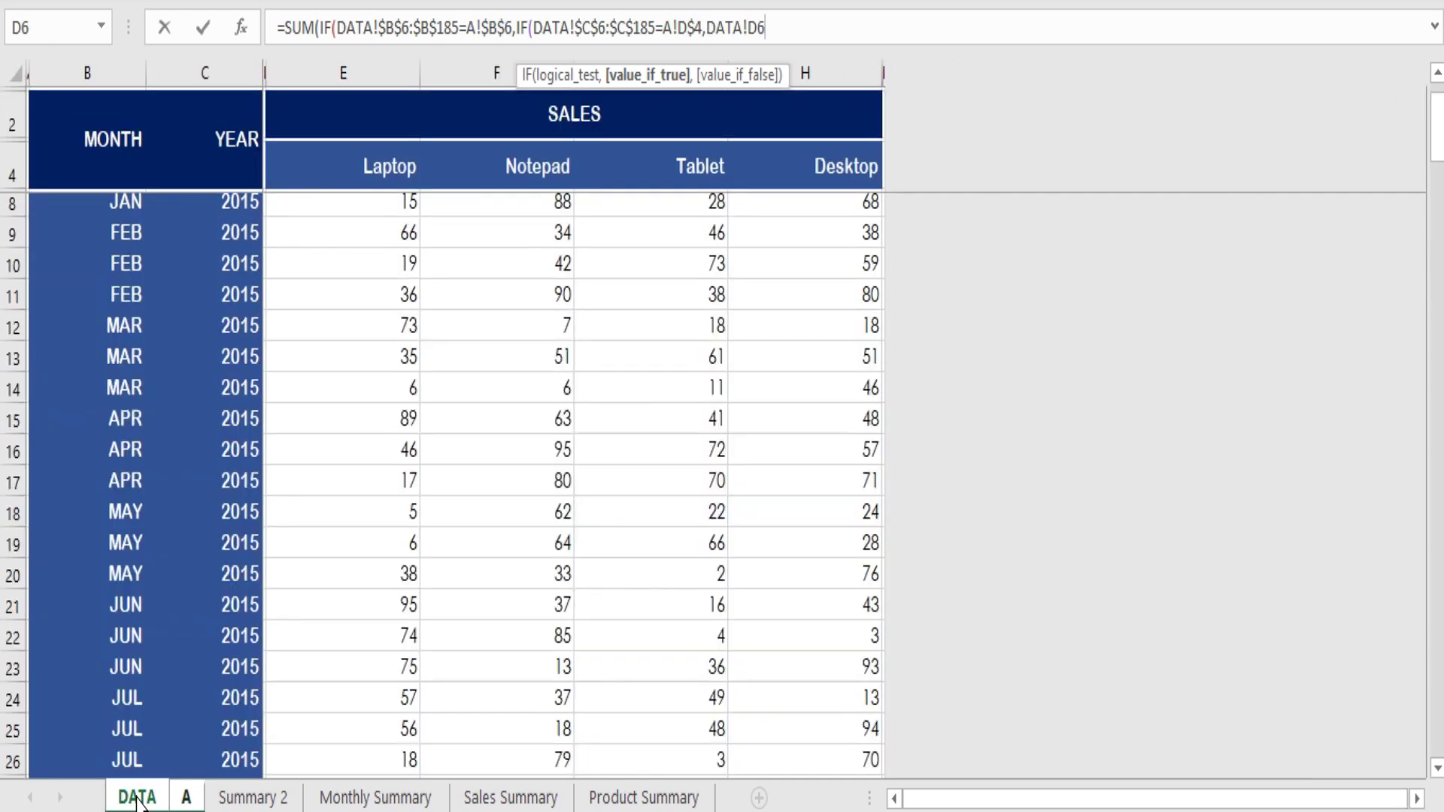
drag(376, 209, 572, 226)
key(shift+Right)
key(shift+Right)
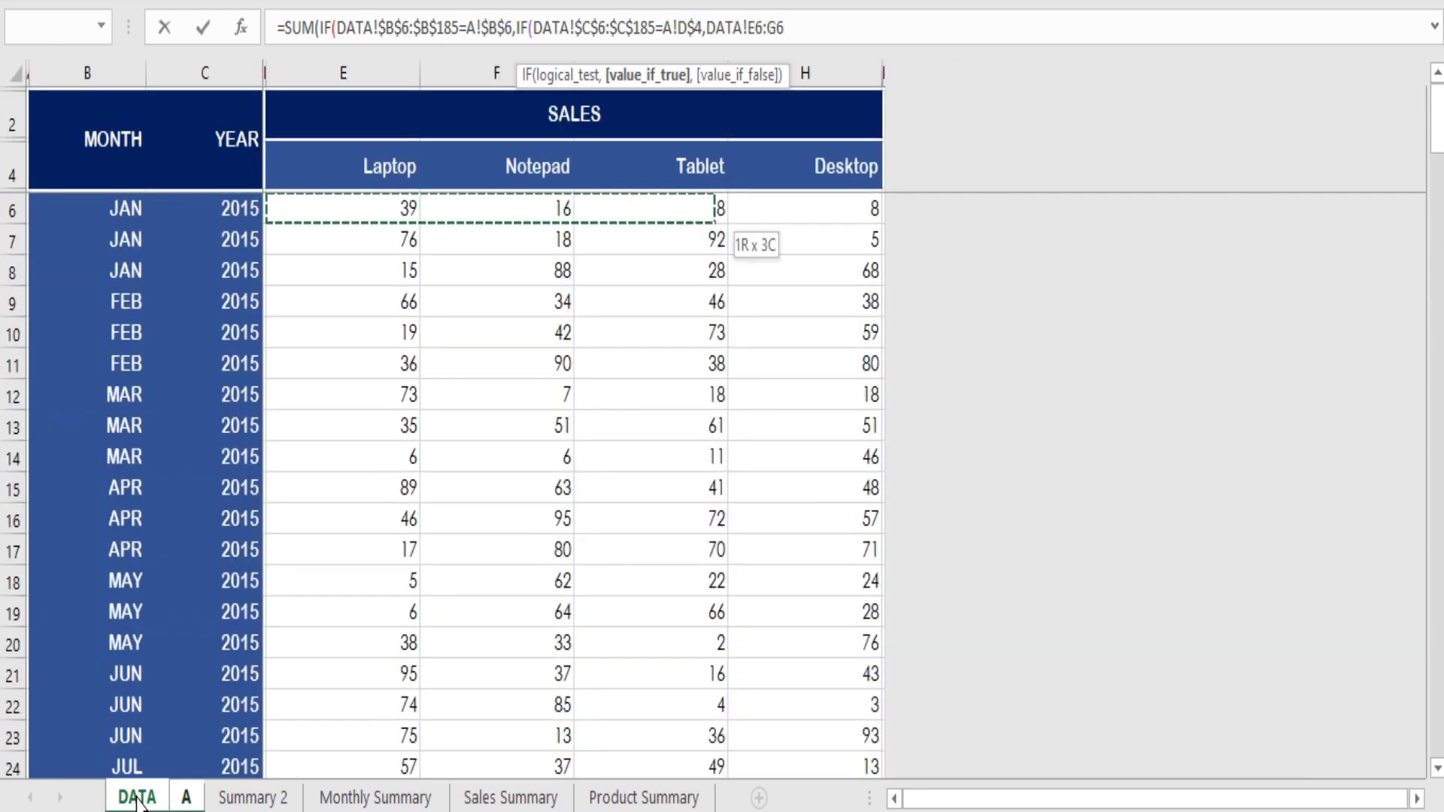
key(ctrl+shift+Down)
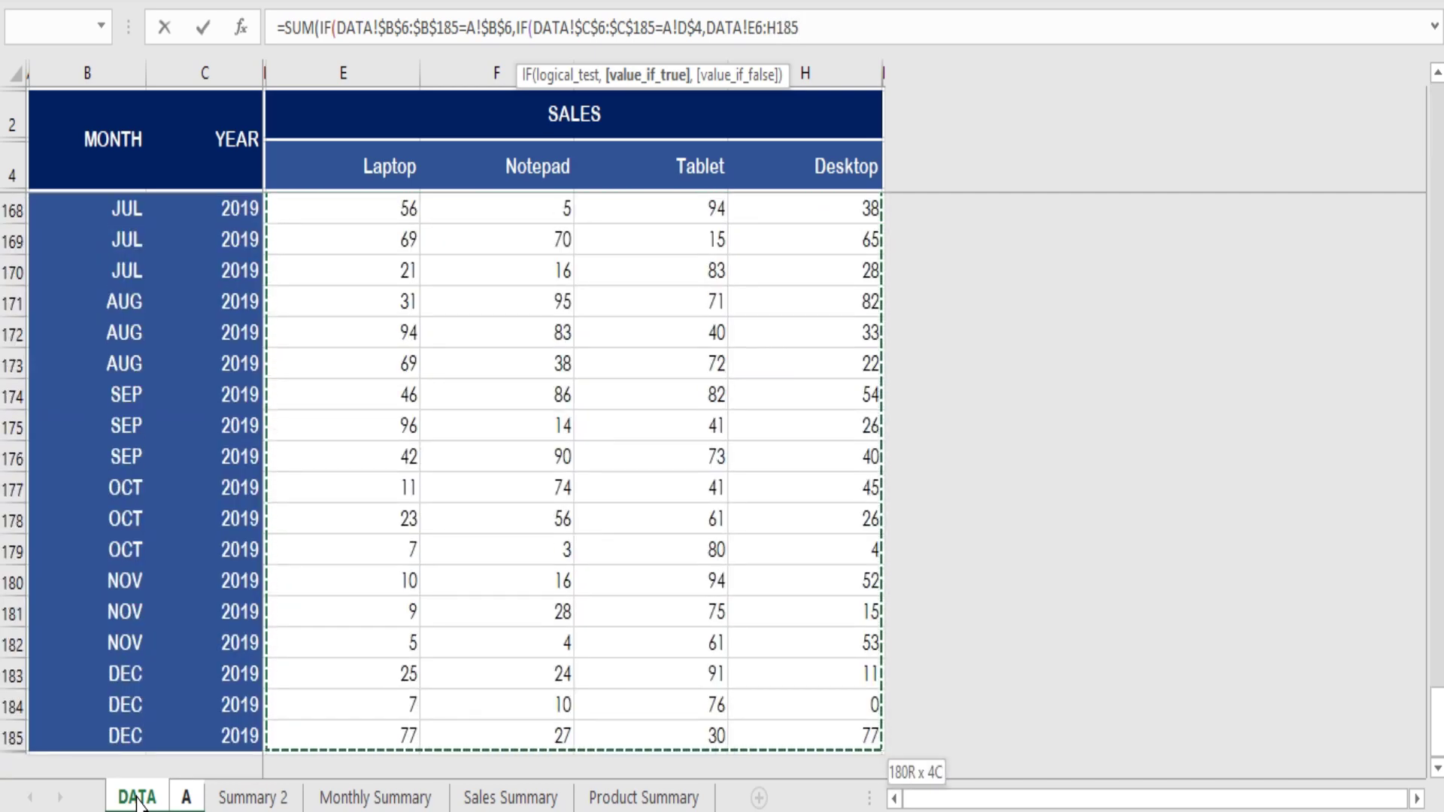
key(F4)
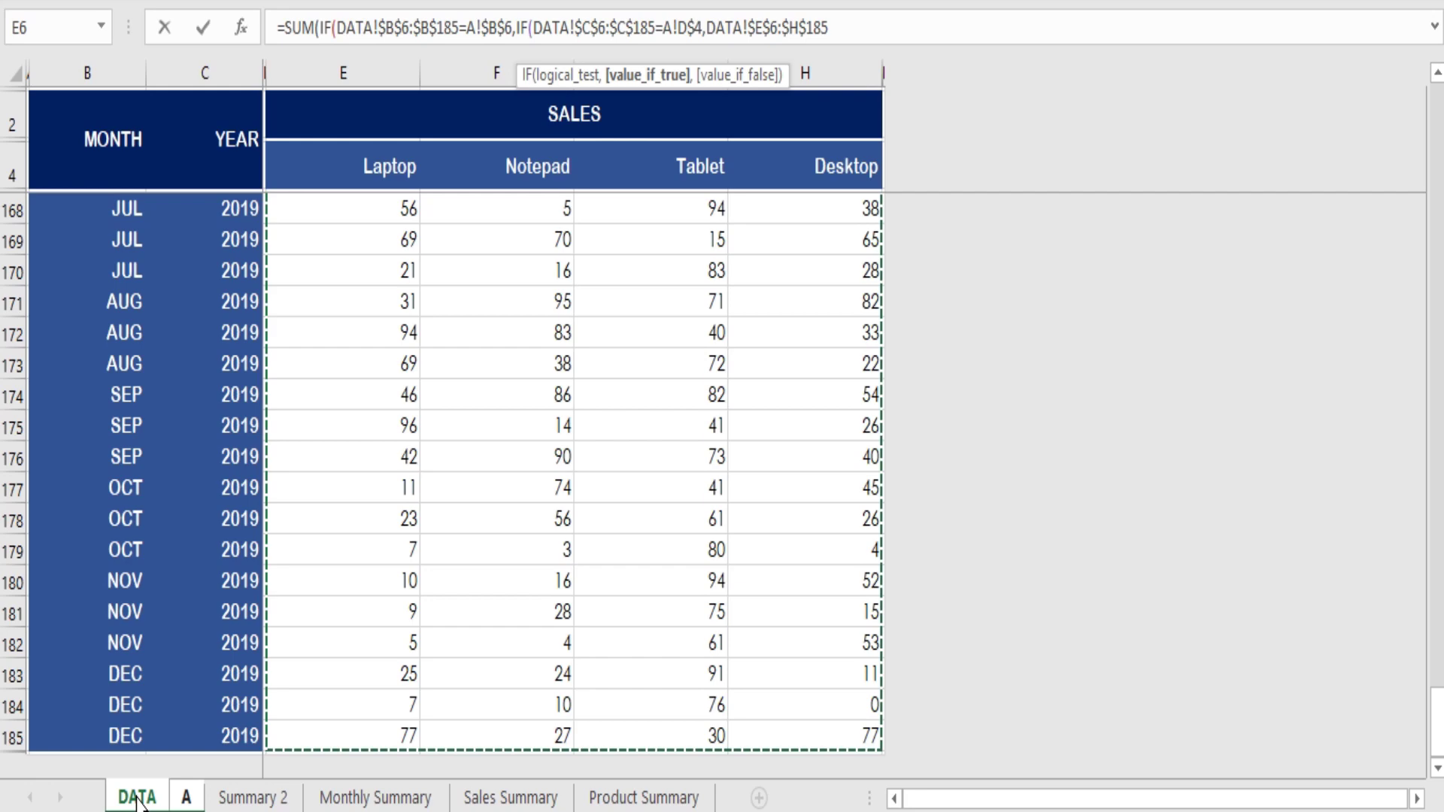
Close the formula with ))) and enter it as an array formula, giving 461.
click(1039, 29)
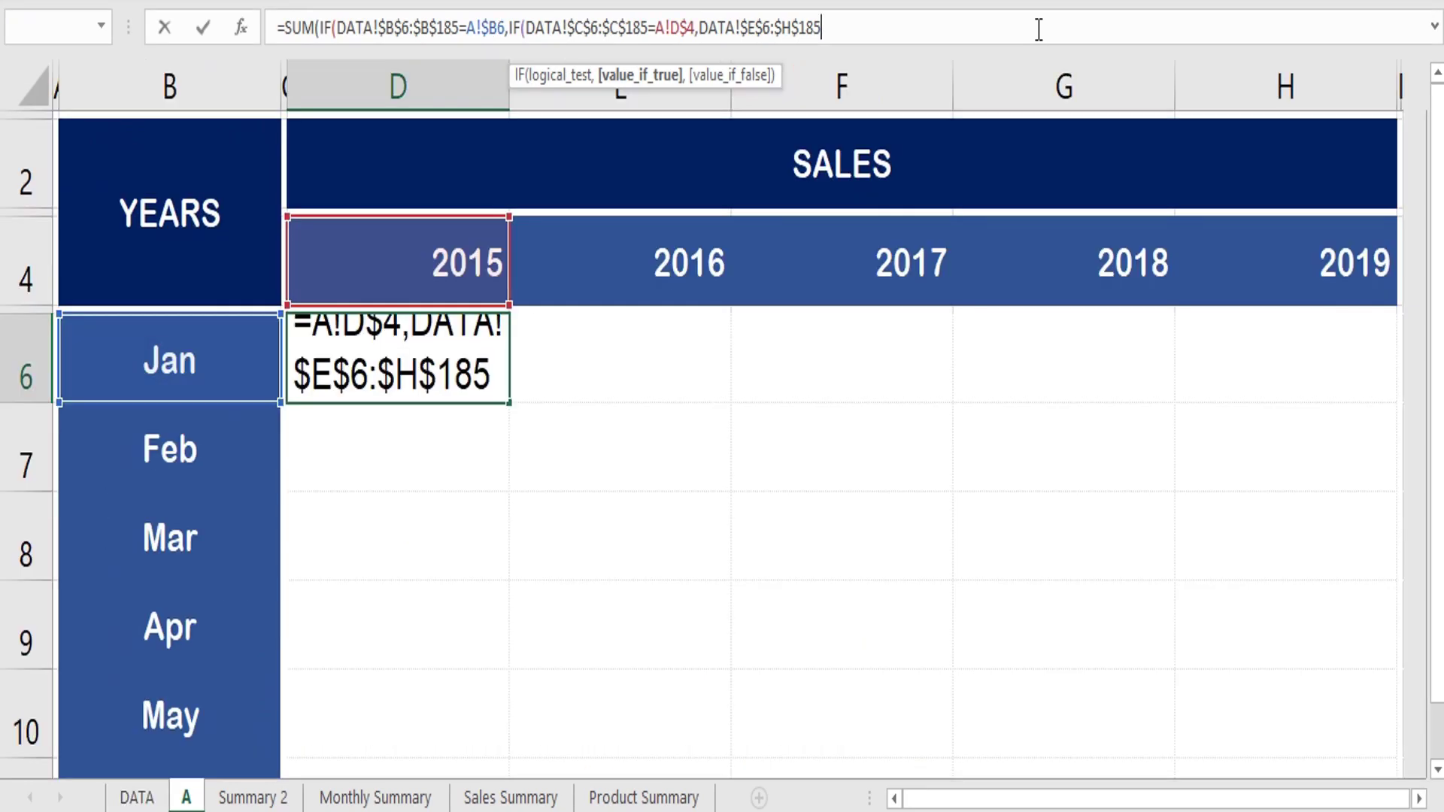
text())
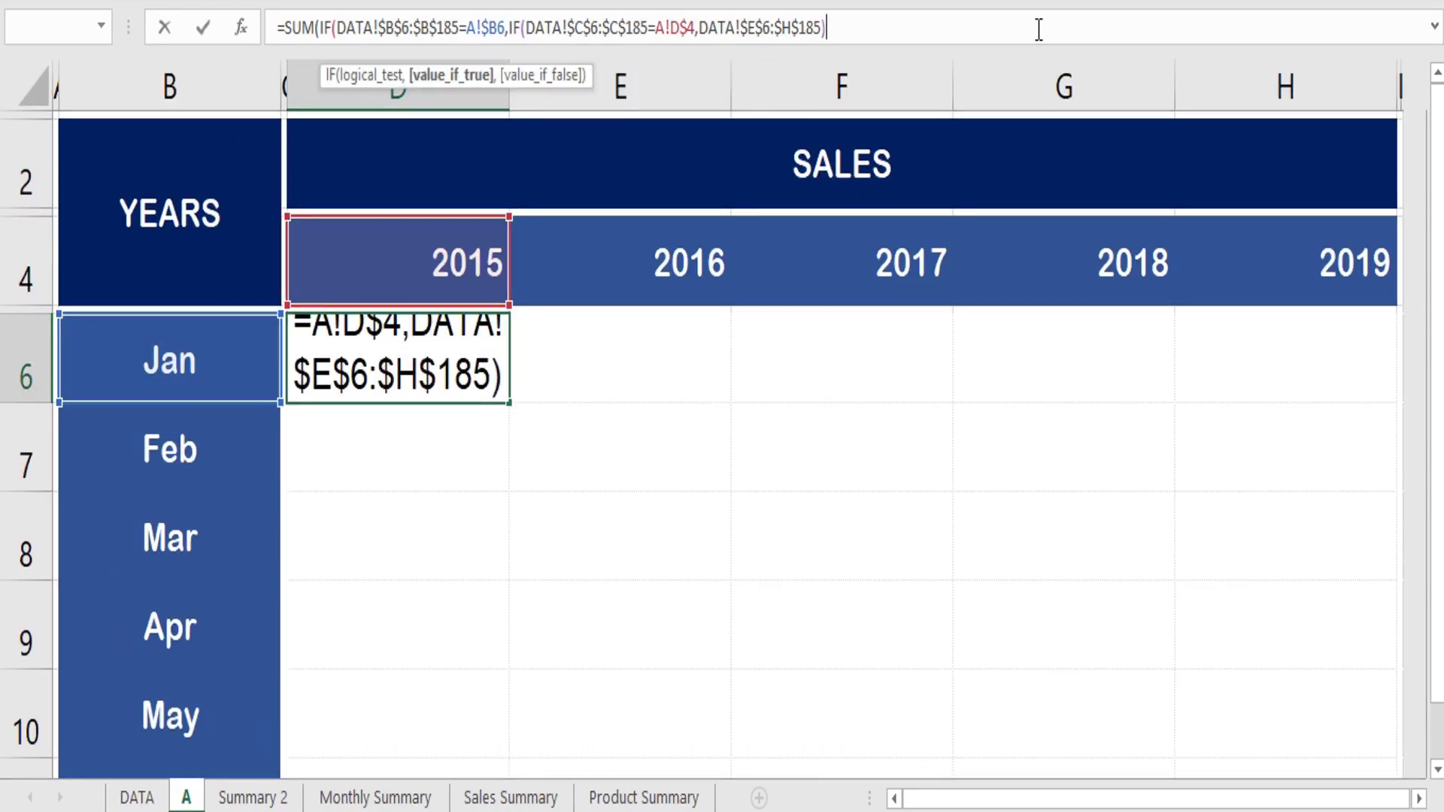
text()))
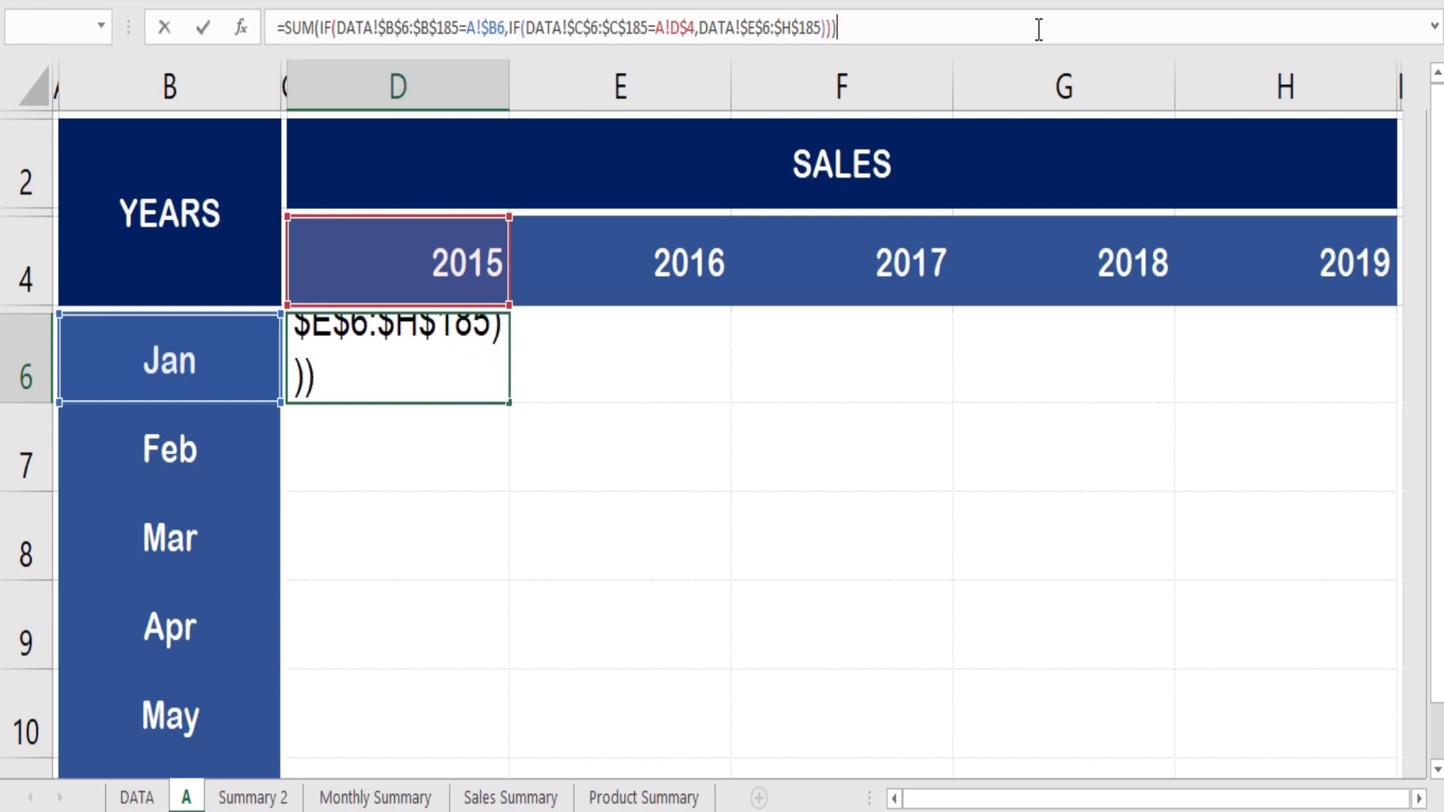
key(ctrl+shift+Return)
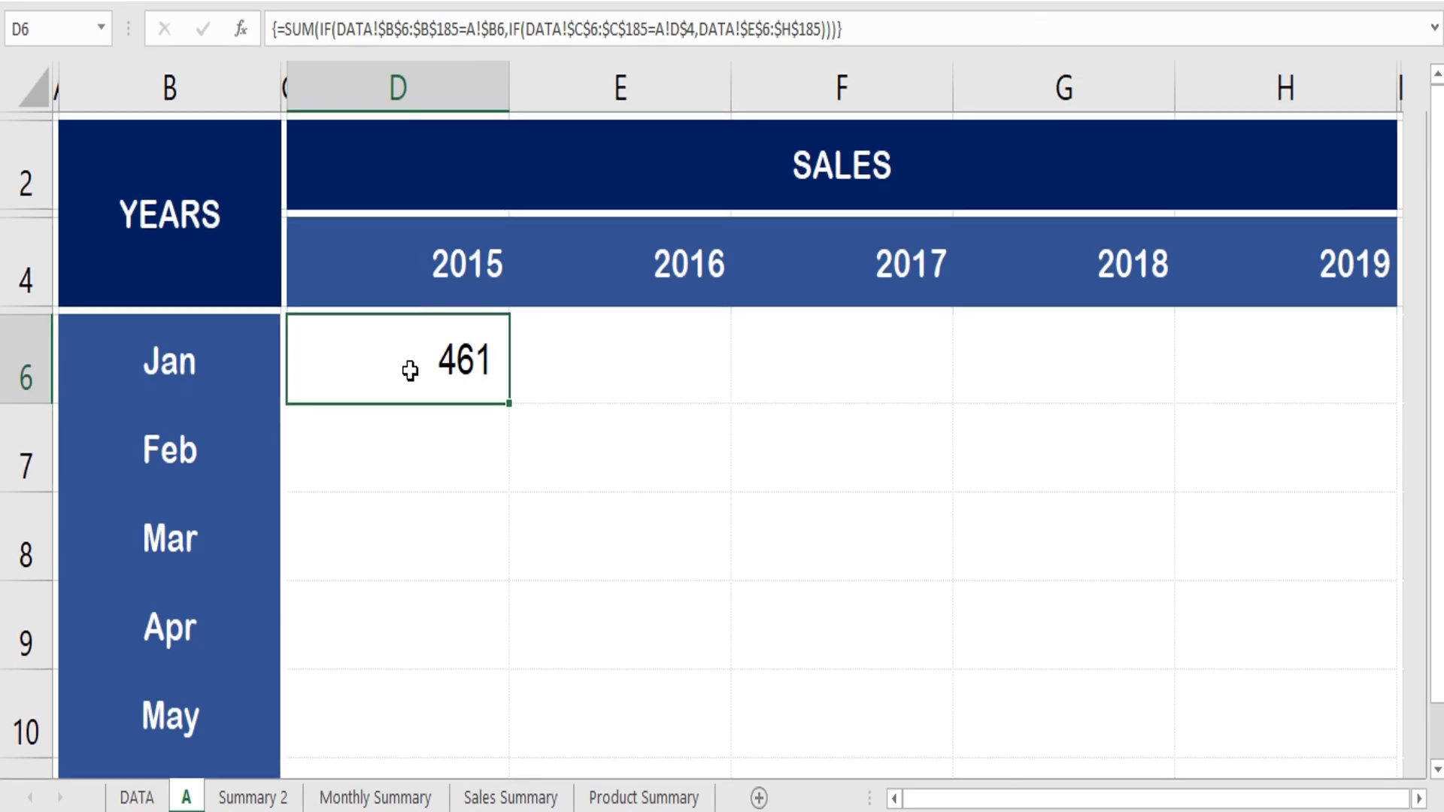
Copy the Jan 2015 formula across to the 2016–2019 cells E6:H6.
key(ctrl+c)
key(Right)
key(shift+Right)
key(shift+Right)
key(shift+Right)
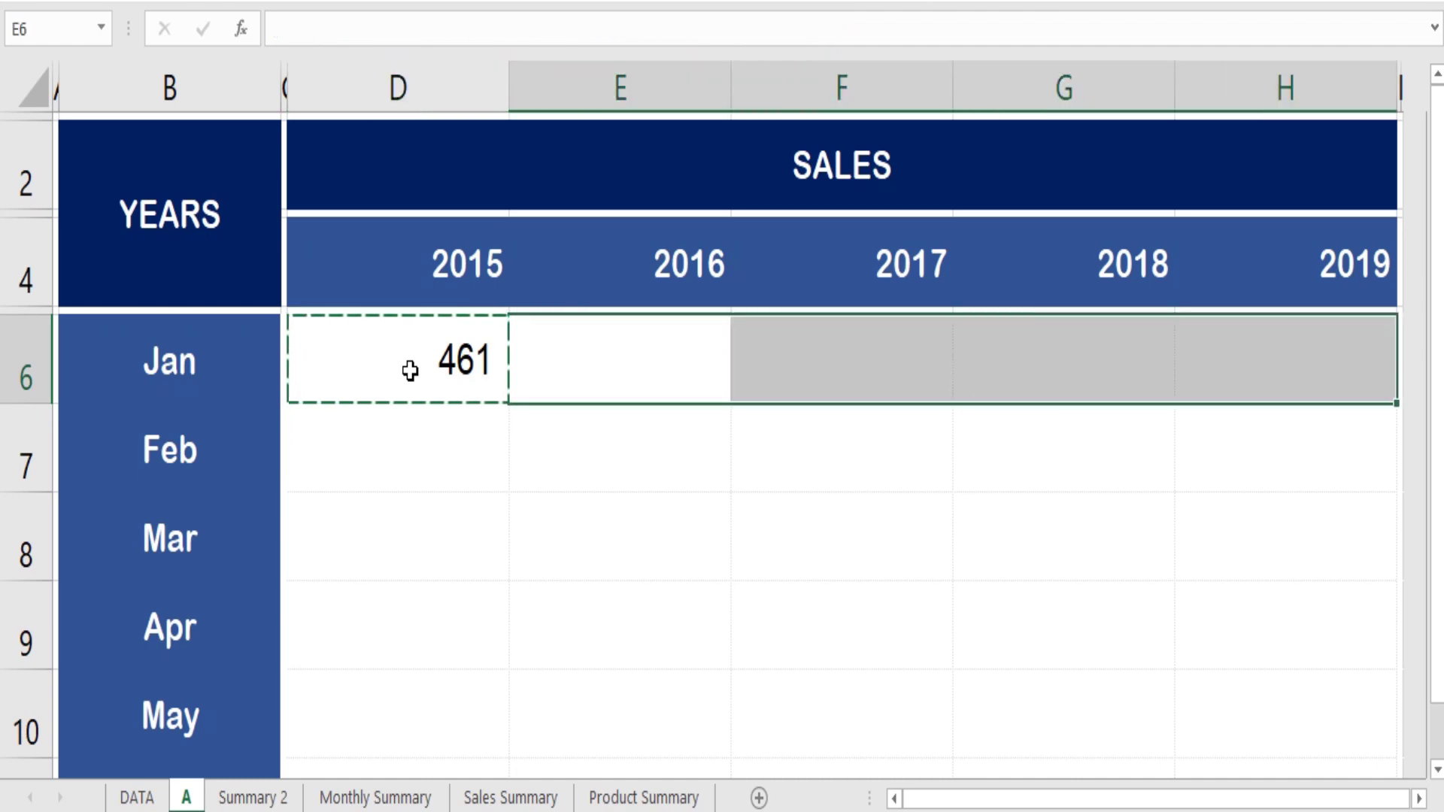
key(ctrl+v)
Copy the Jan row D6:H6 down through the Feb–Dec rows D7:H17, then check D6.
key(Left)
key(shift+Right)
key(shift+Right)
key(shift+Right)
key(shift+Right)
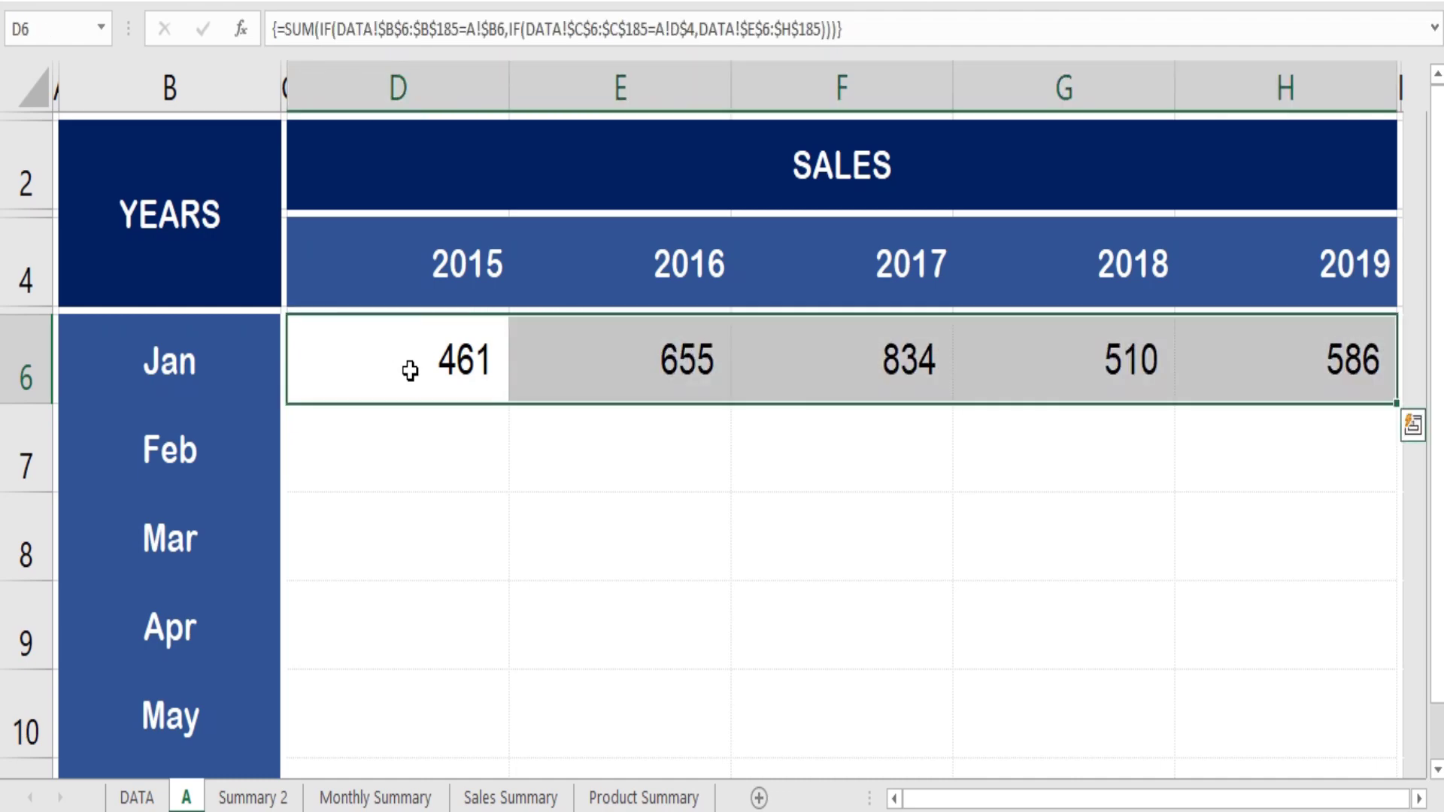
key(ctrl+c)
key(Down)
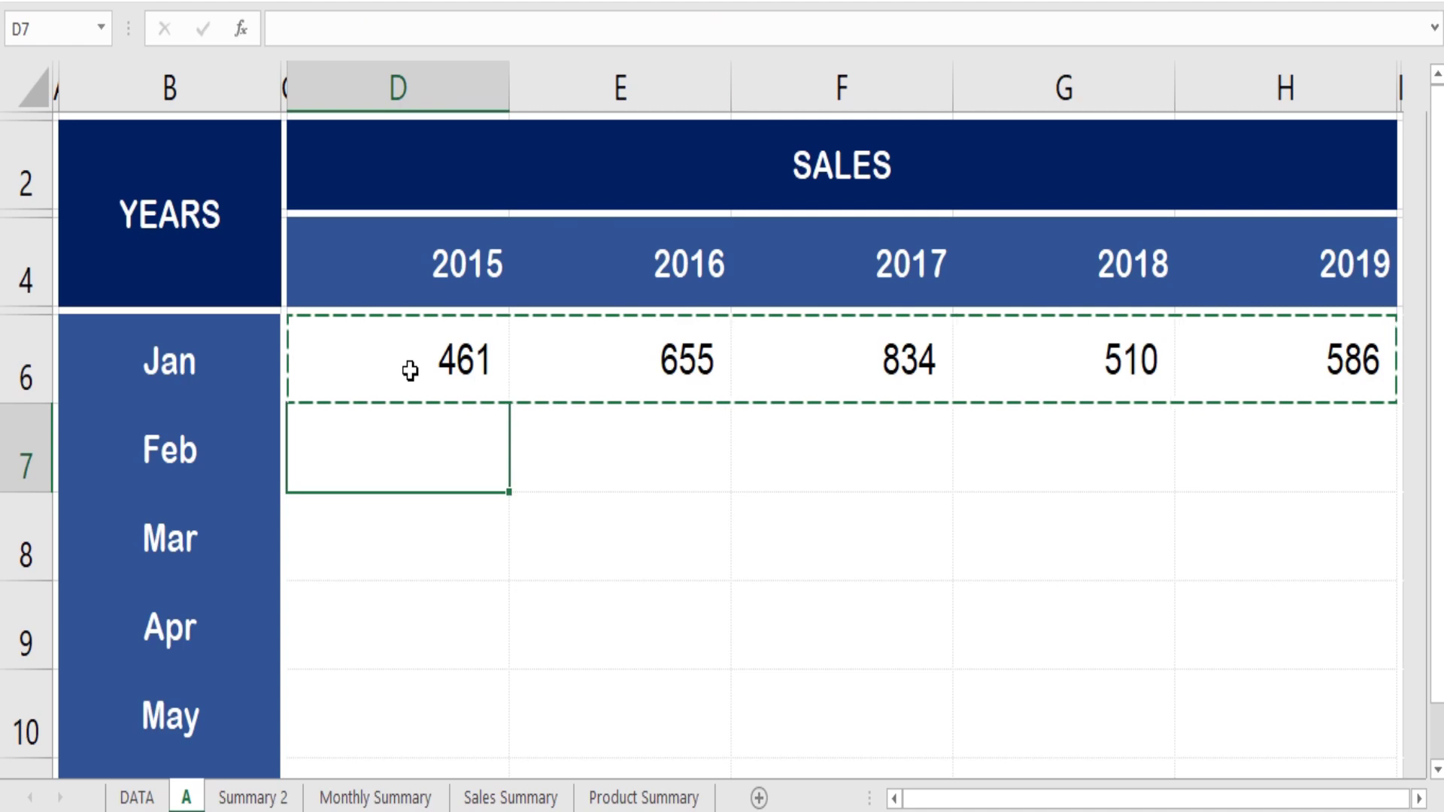
key(shift+Down)
key(shift+Down)
key(shift+Down)
key(shift+Down)
key(shift+Down)
key(shift+Down)
key(shift+Down)
key(shift+Down)
key(shift+Down)
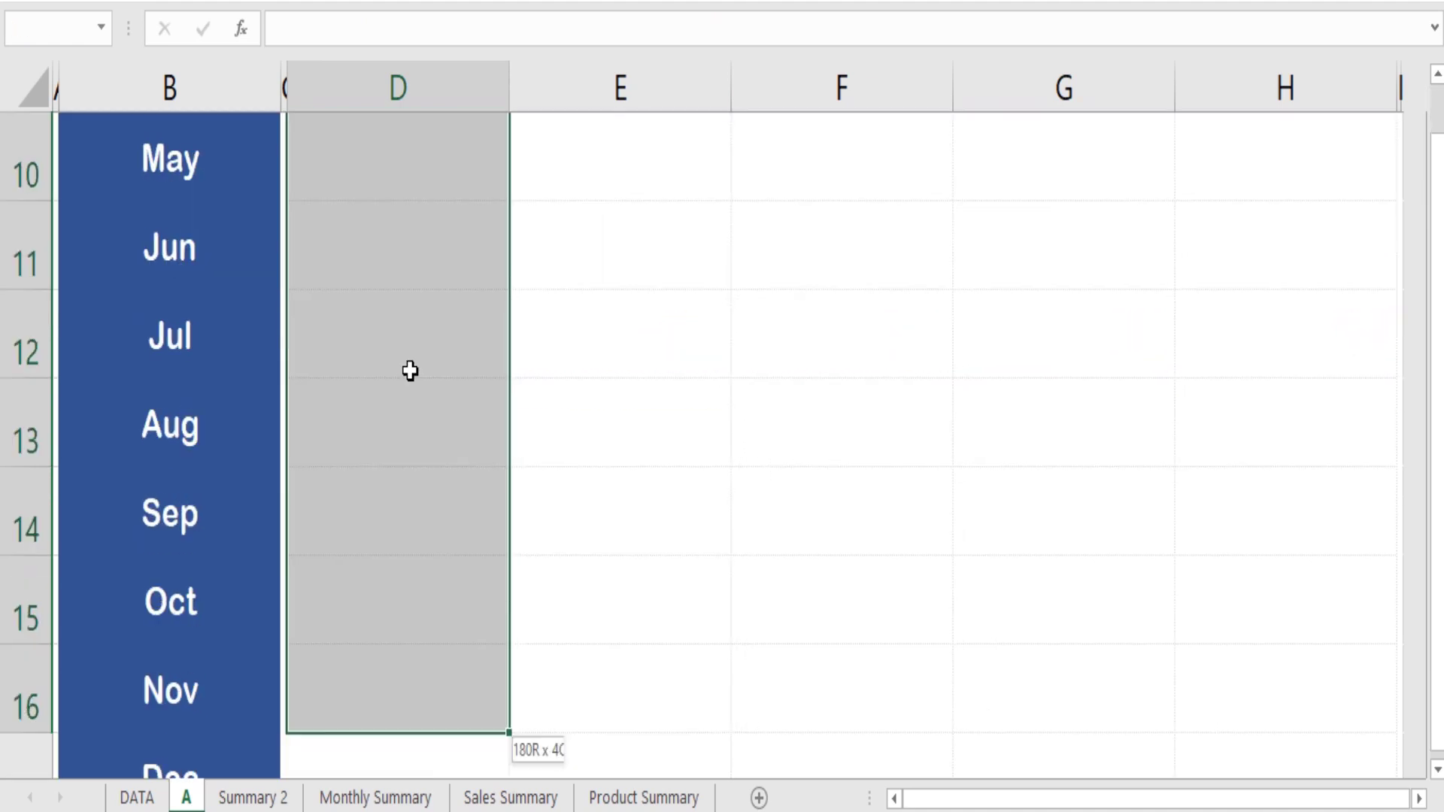
key(shift+Down)
key(ctrl+v)
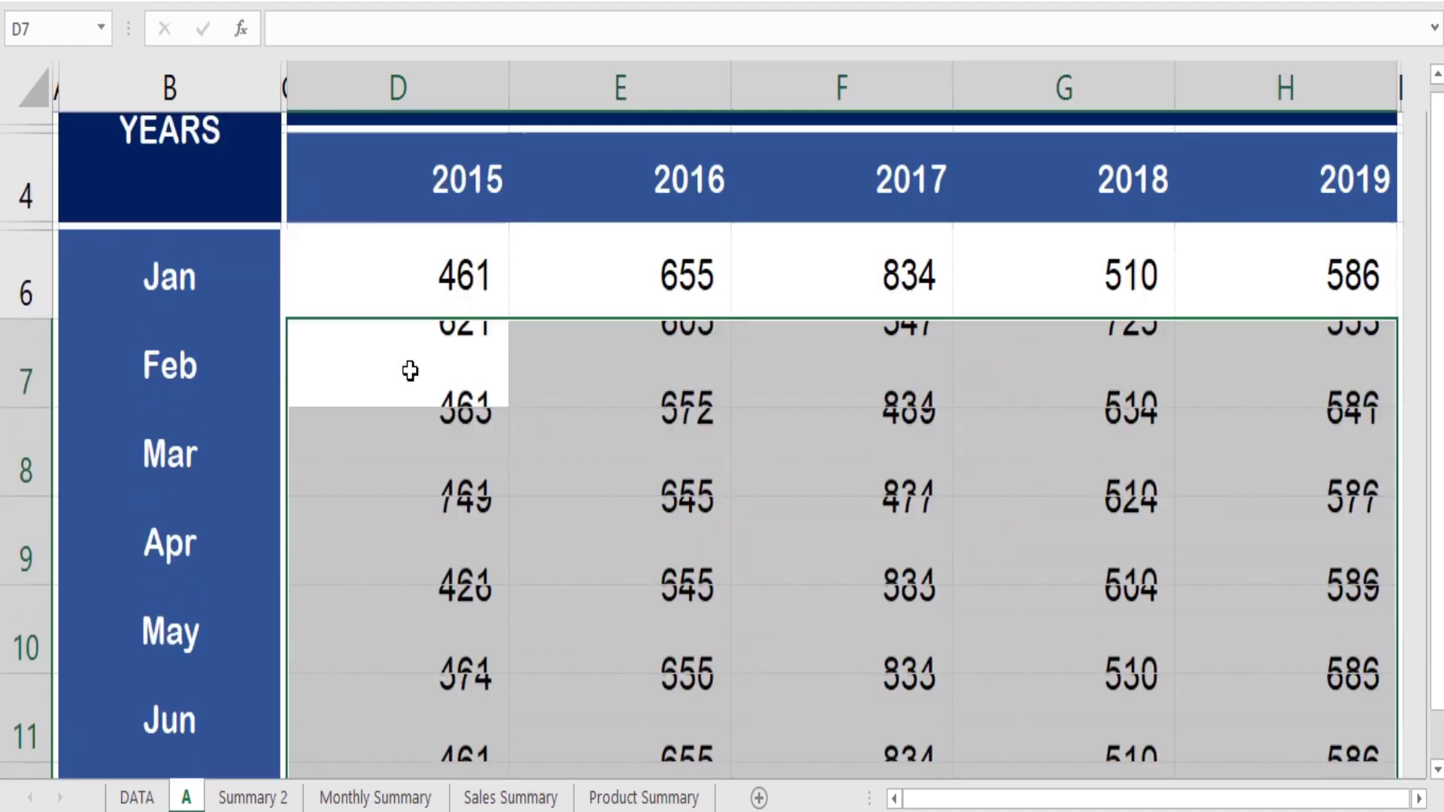
click(410, 370)
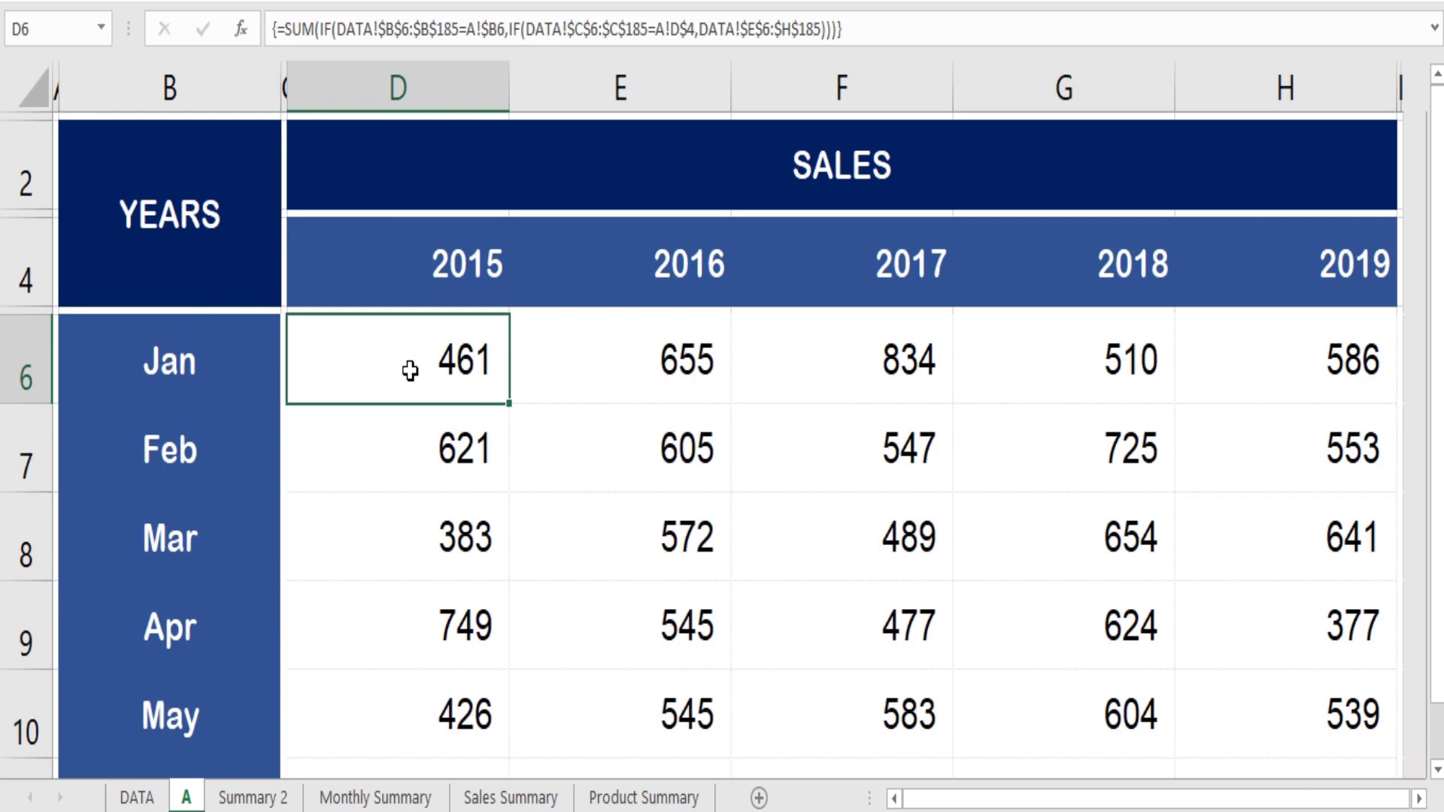